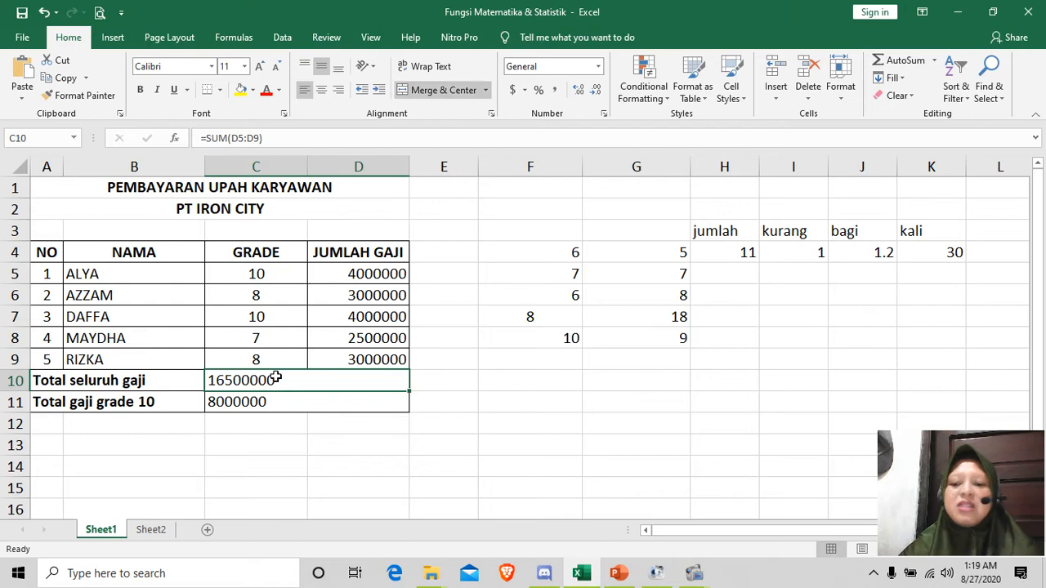
Step: Clear the existing results for Total seluruh gaji and Total gaji grade 10 in C10 and C11
key("Delete")
left_click(256, 401)
key("Delete")
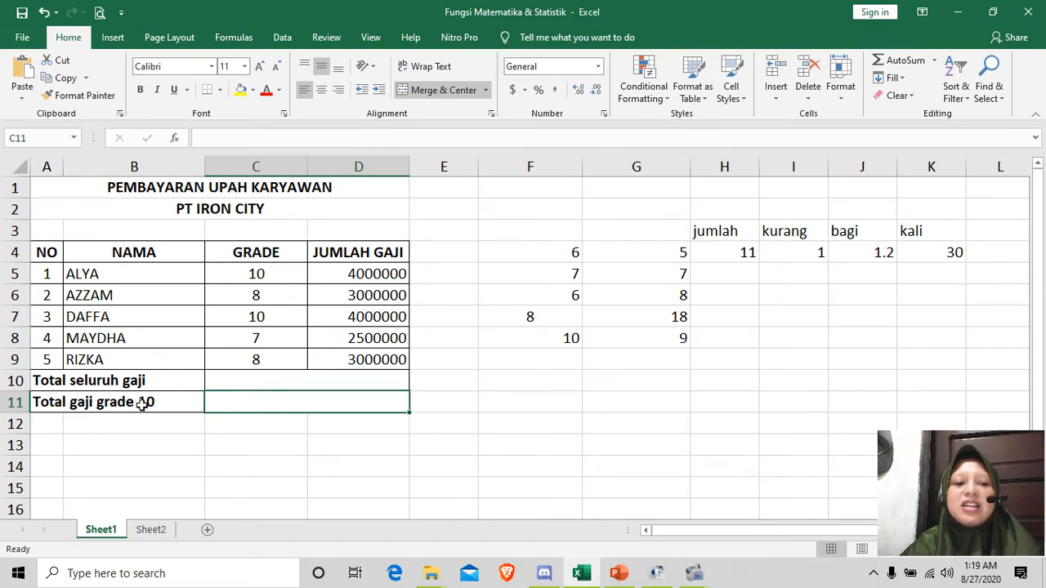
Step: Total all the salaries in C10 with the formula =sum(D5:D9)
left_click(244, 383)
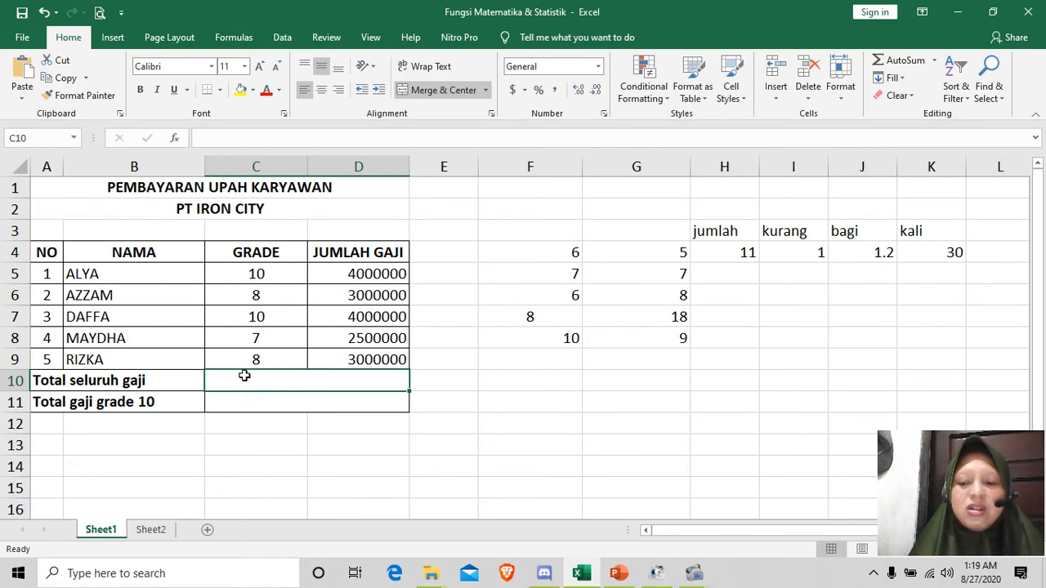
type("=s")
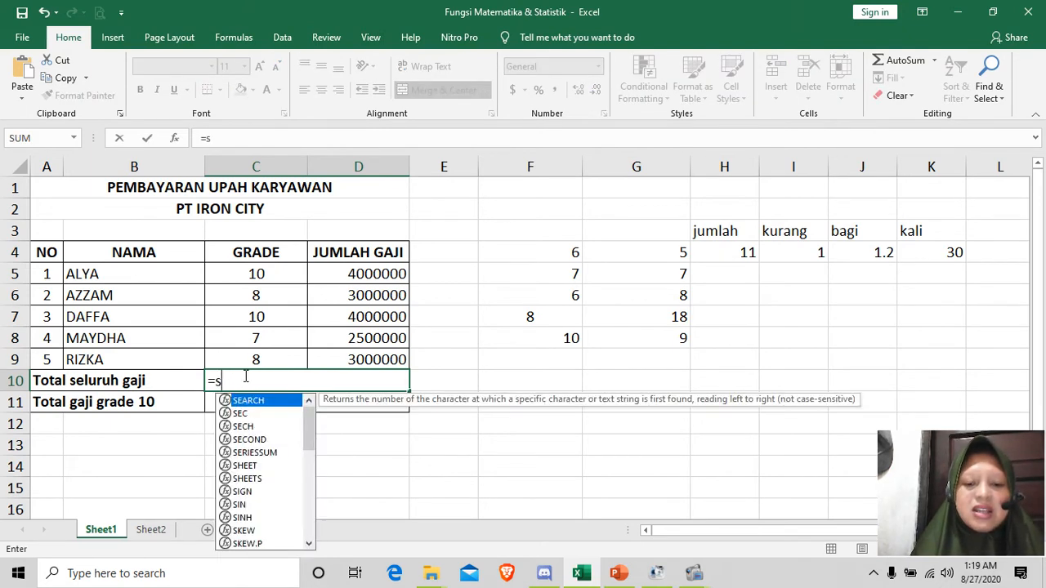
type("um(")
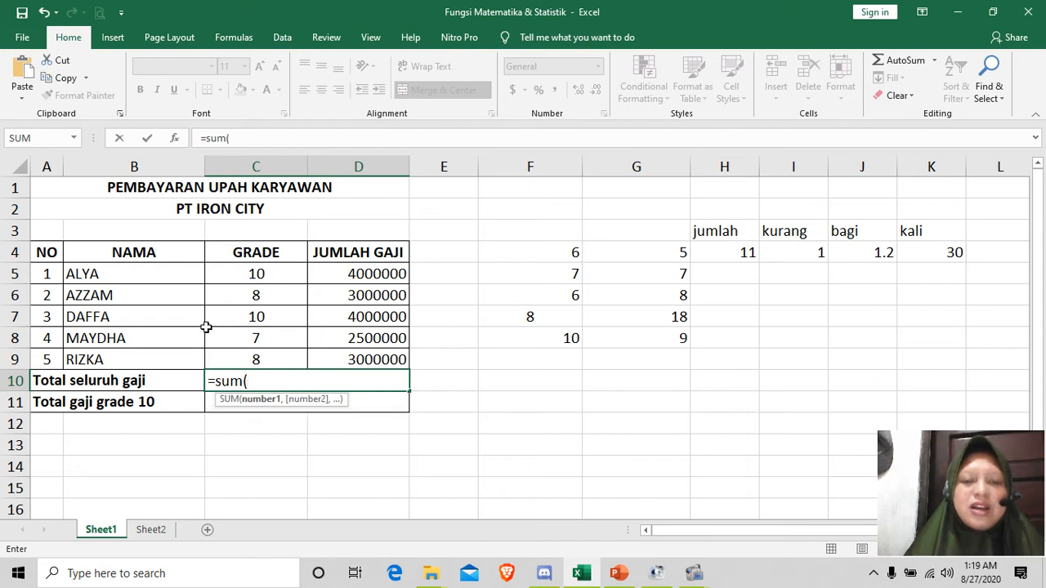
left_click(372, 275)
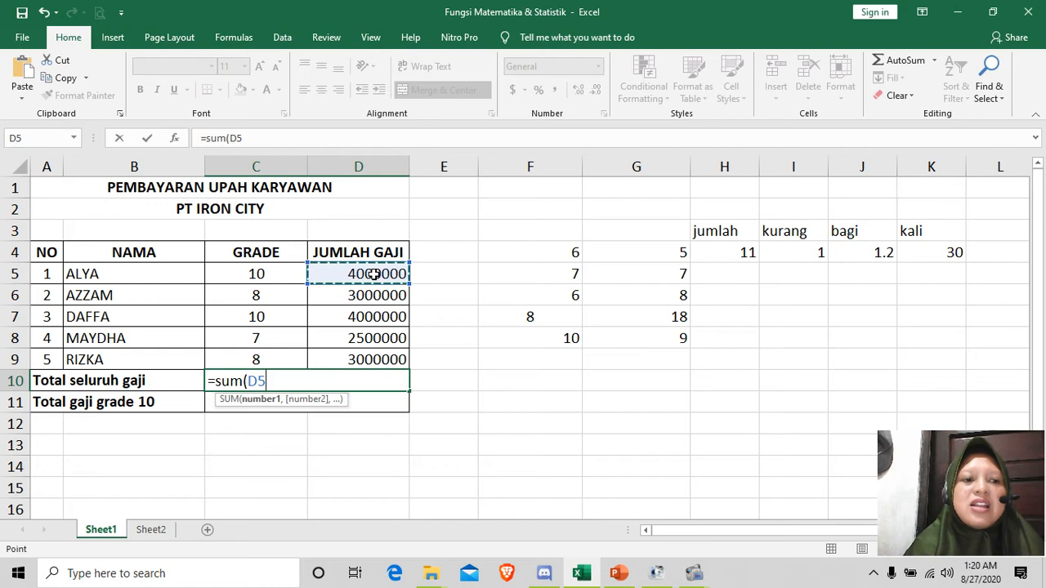
left_click_drag(373, 275, 362, 358)
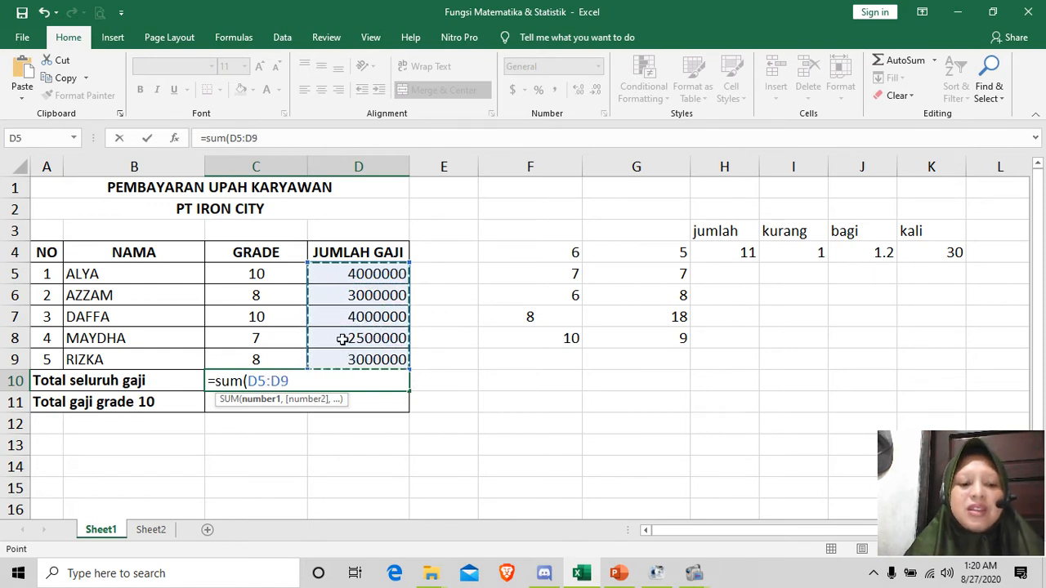
type(")")
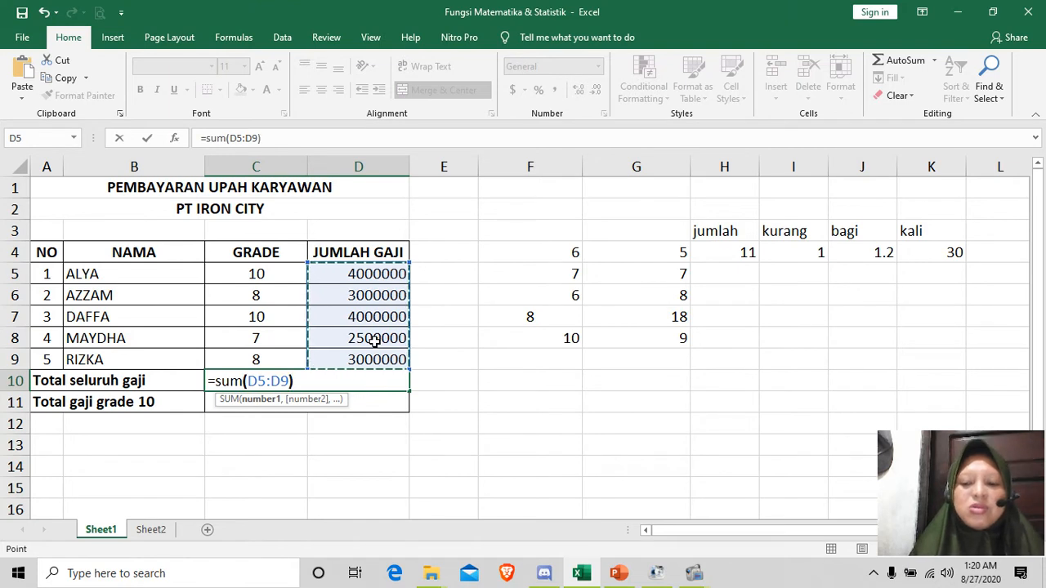
key("Return")
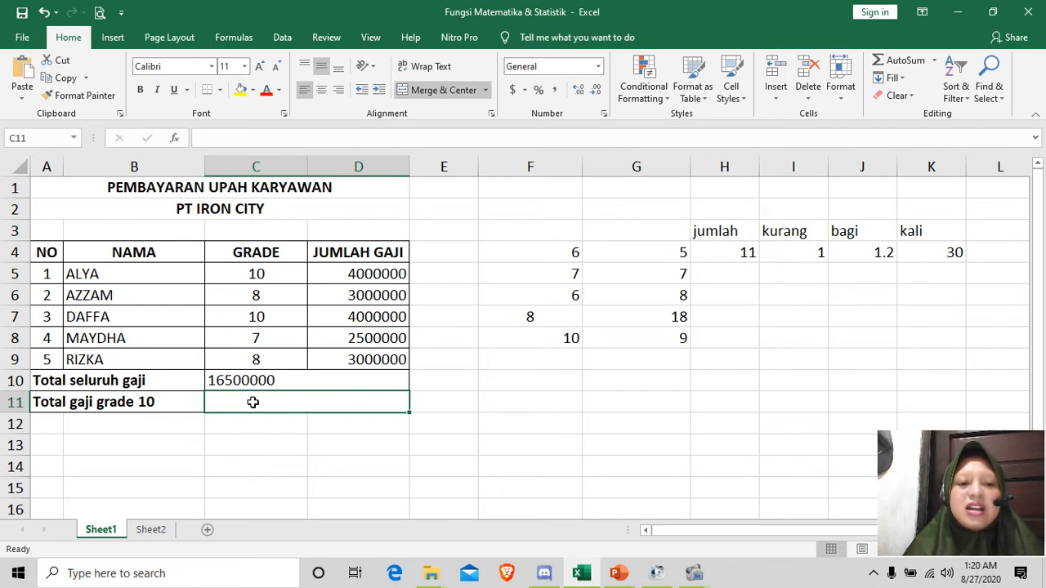
Step: Total the grade 10 salaries in C11 with =sumif(C5:C9,C5,D5:D9)
type("=")
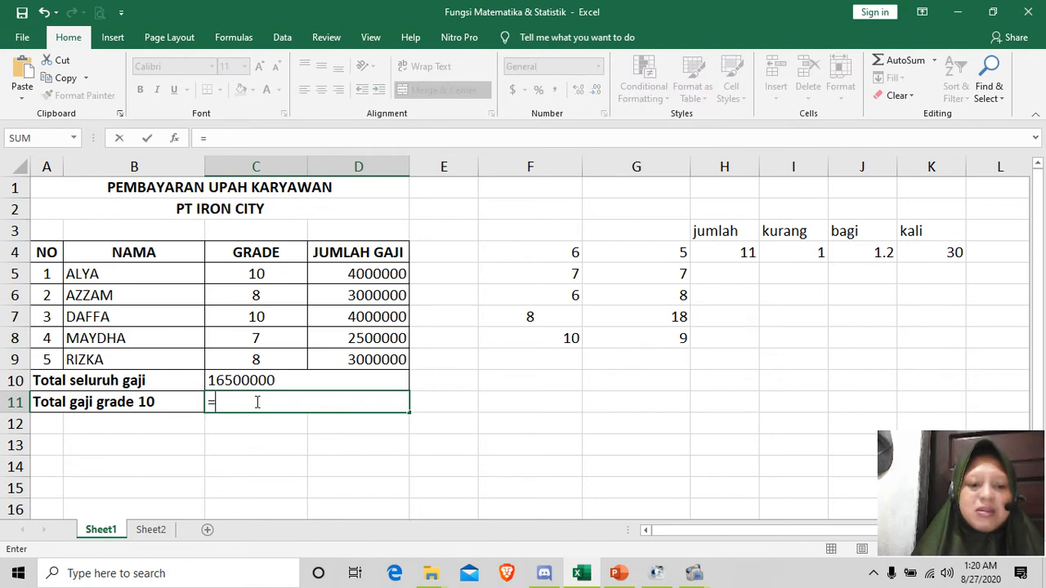
type("sumif")
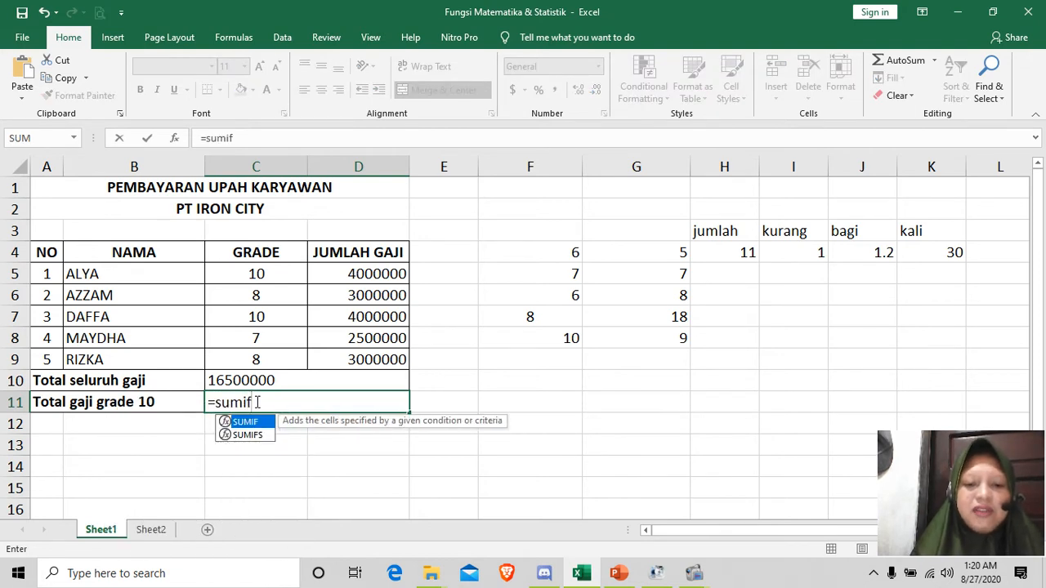
type("(")
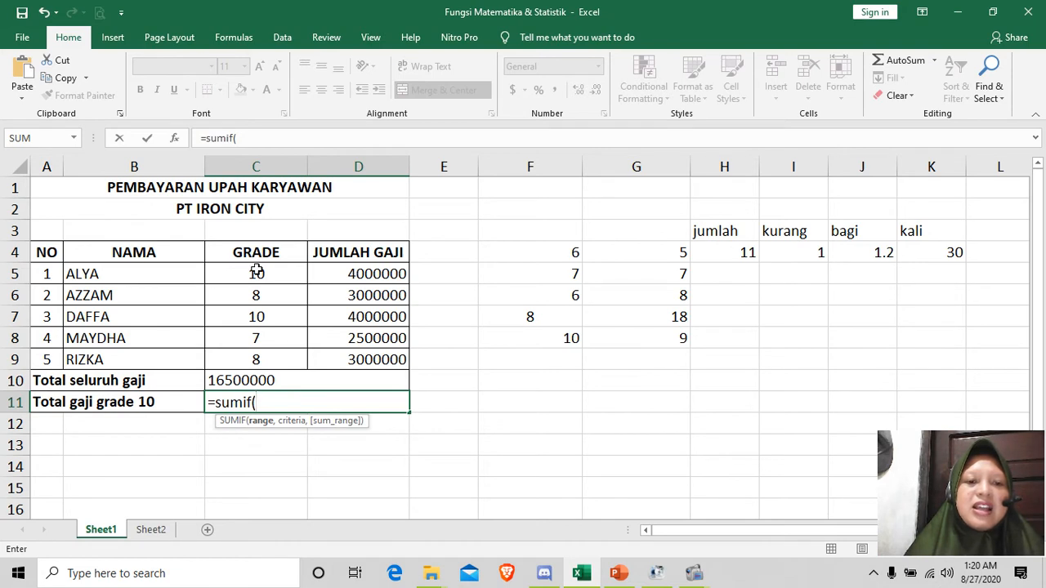
left_click_drag(257, 271, 257, 357)
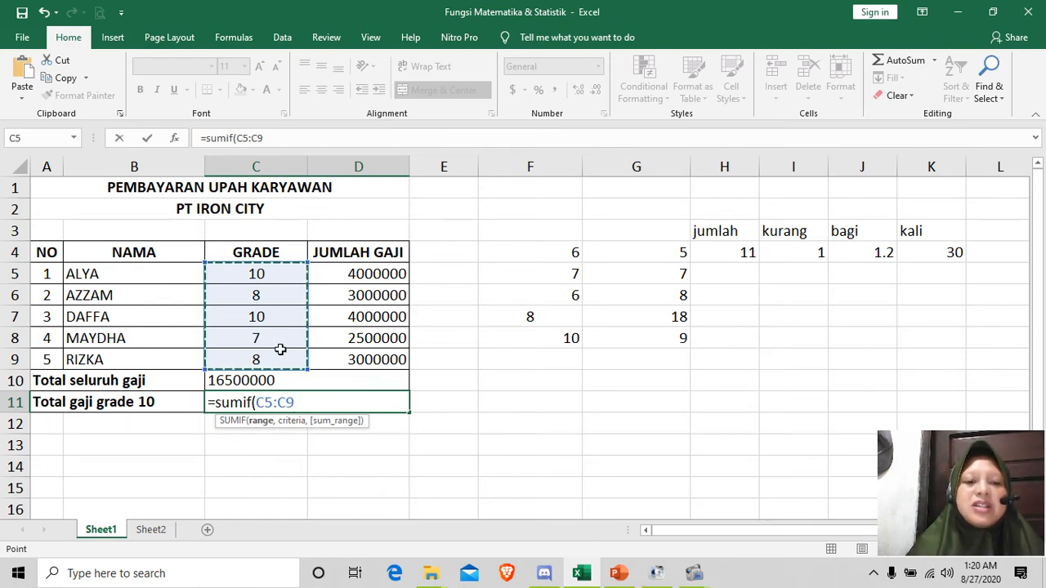
type(",")
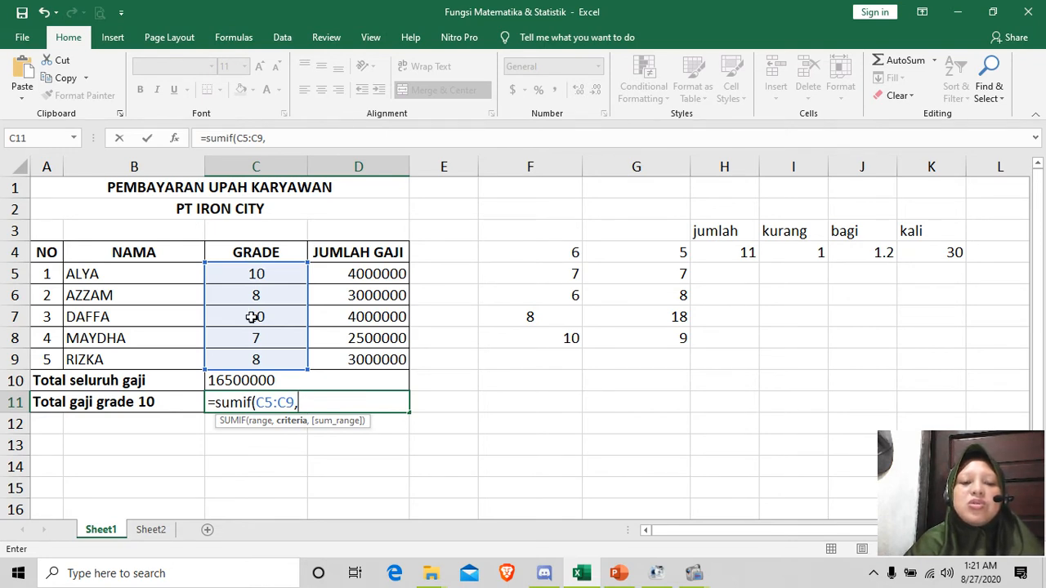
left_click(256, 274)
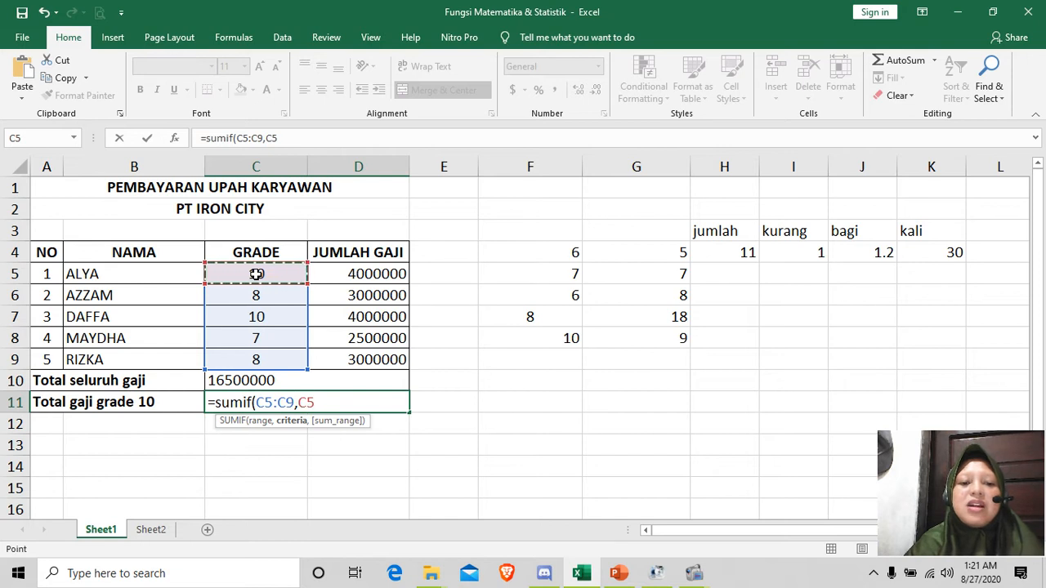
type(",")
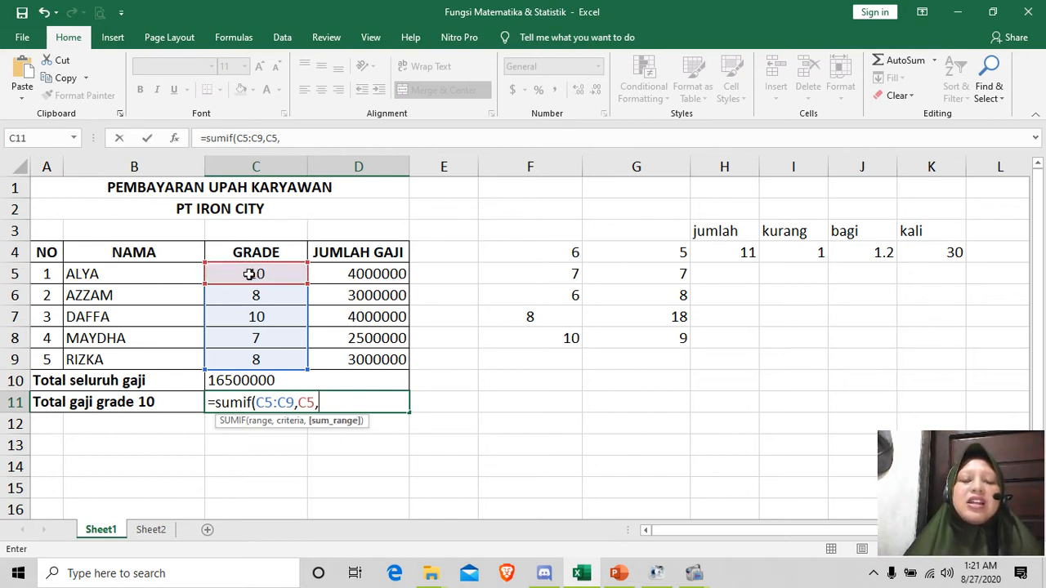
left_click(367, 274)
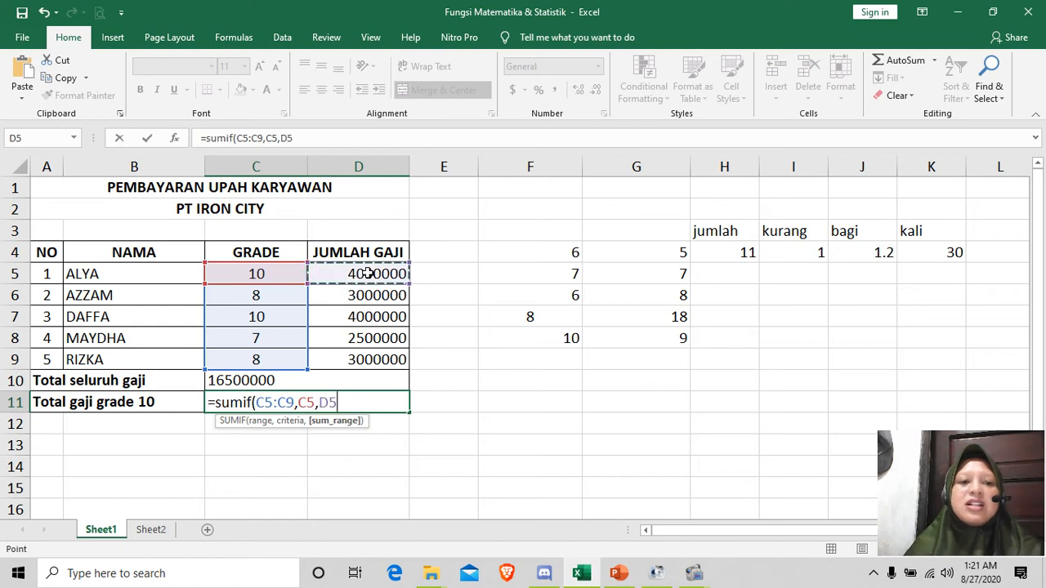
left_click_drag(367, 274, 357, 360)
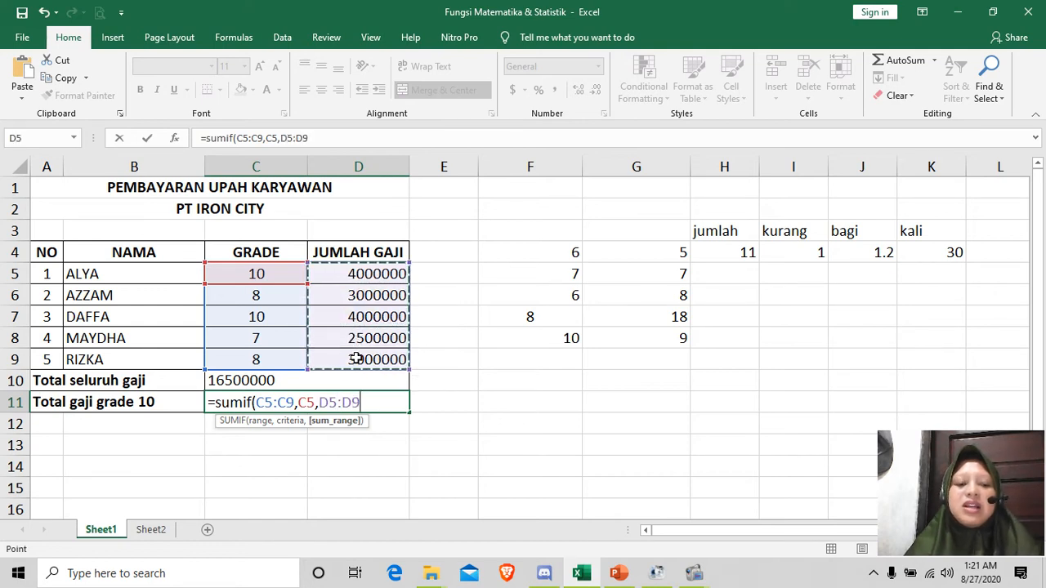
type(")")
key("Return")
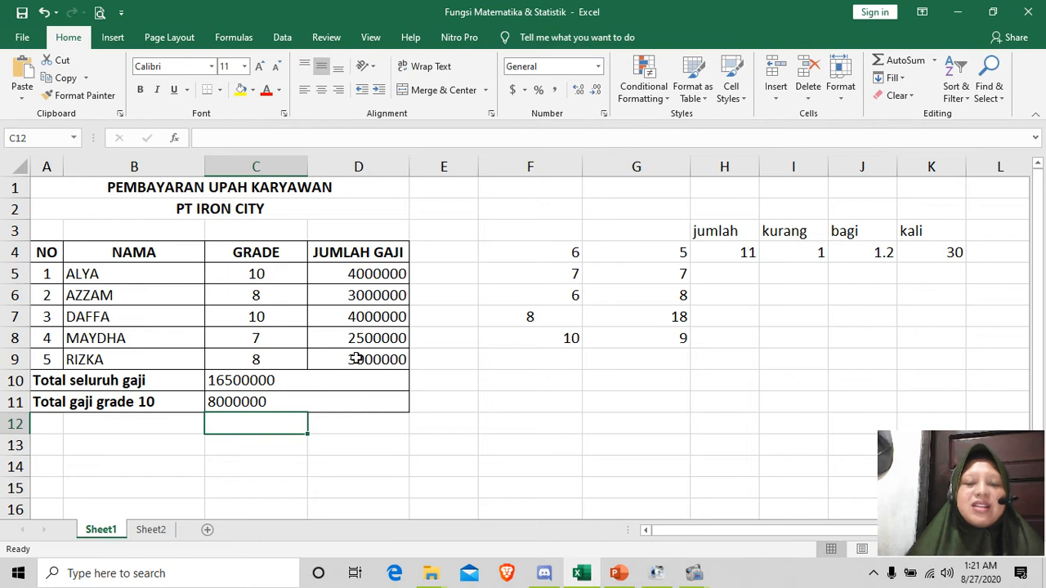
Step: Clear the extra practice numbers in F5:G8 and the arithmetic results in H4:K4
left_click_drag(549, 276, 656, 331)
key("Delete")
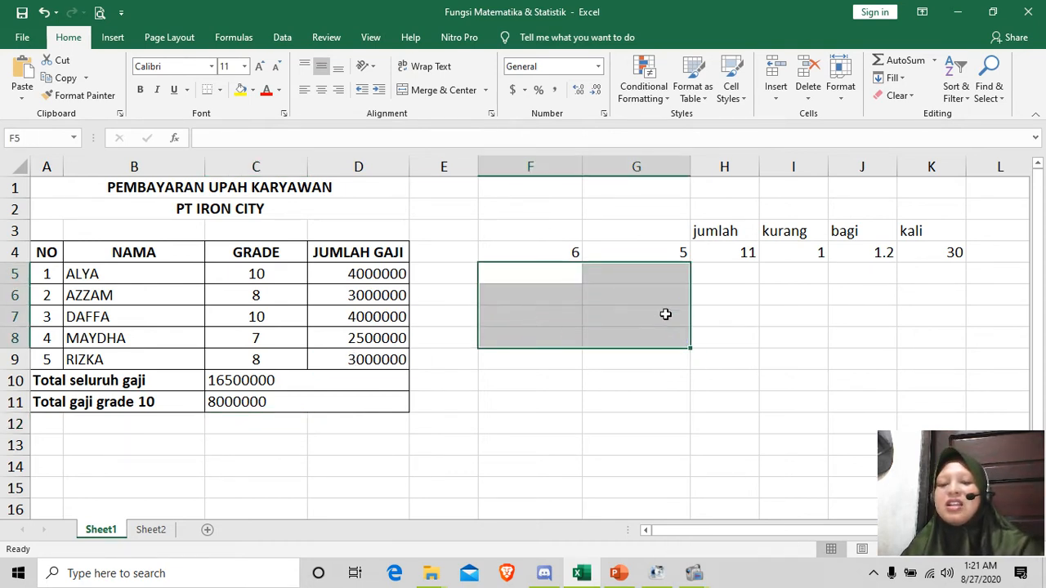
left_click_drag(713, 256, 934, 257)
key("Delete")
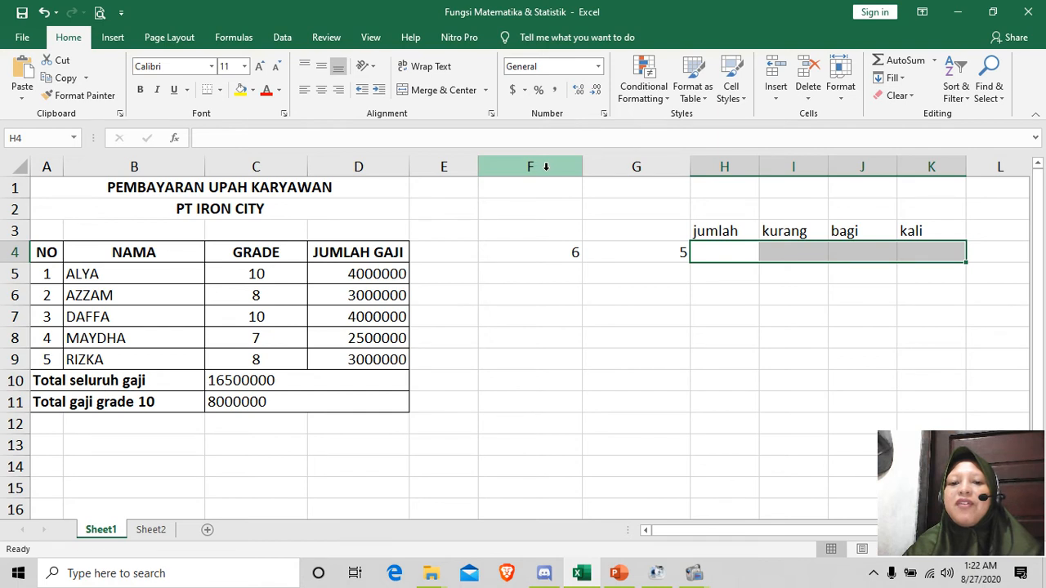
Step: Add the two practice numbers in H4 under "jumlah" with the formula =F4+G4
left_click(714, 251)
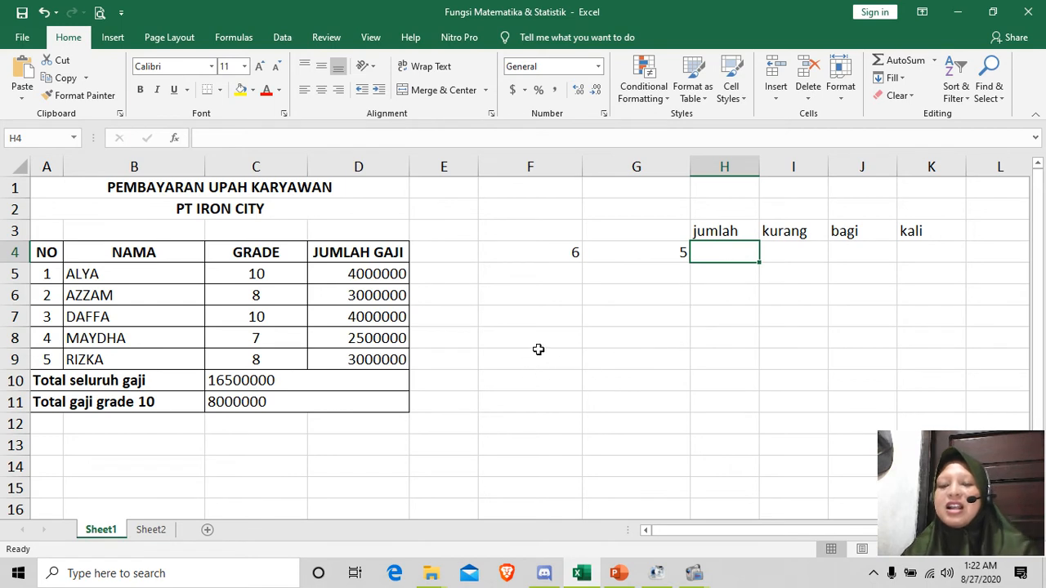
type("=")
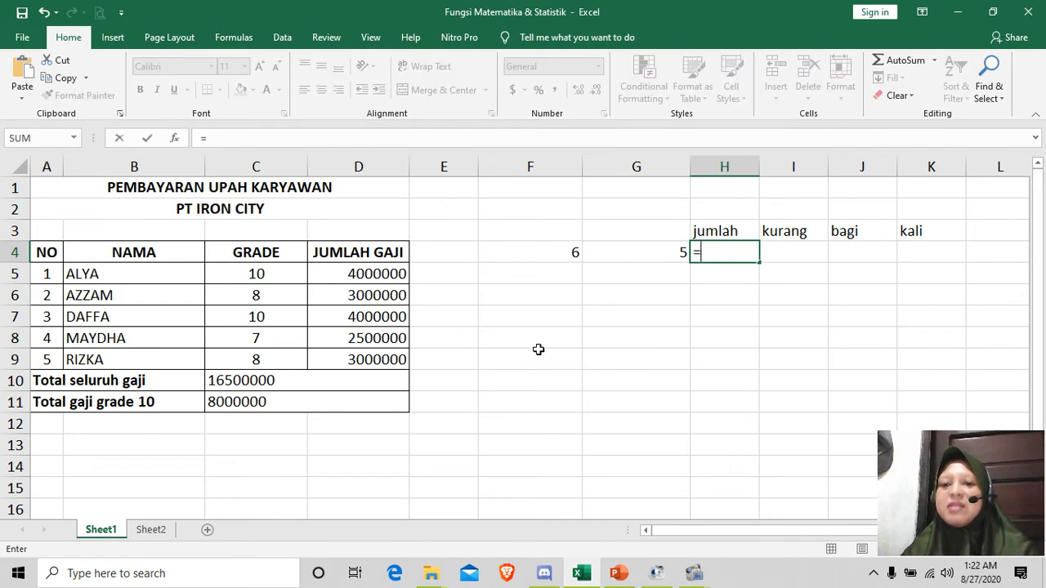
left_click(563, 255)
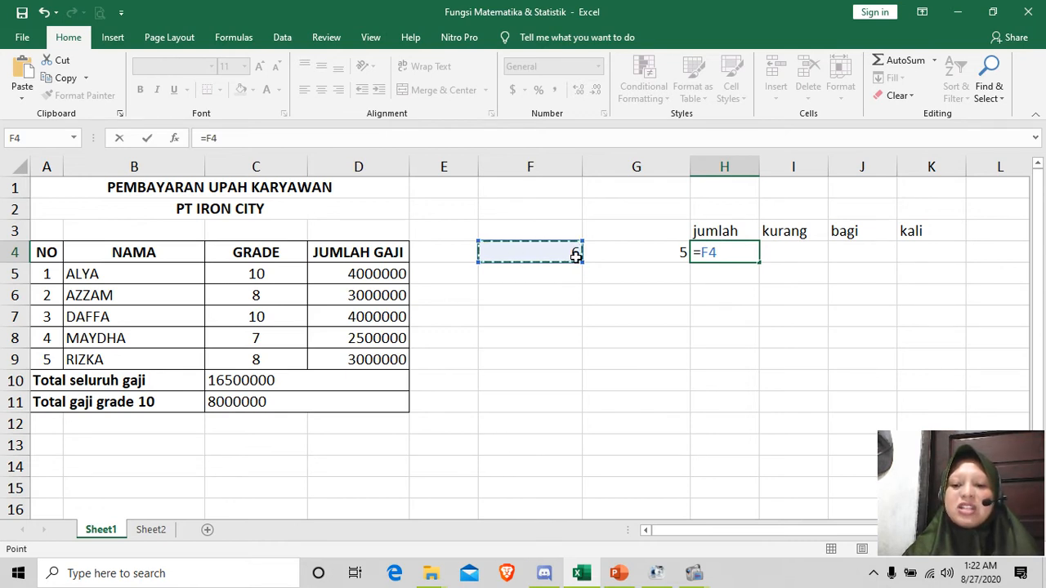
type("+")
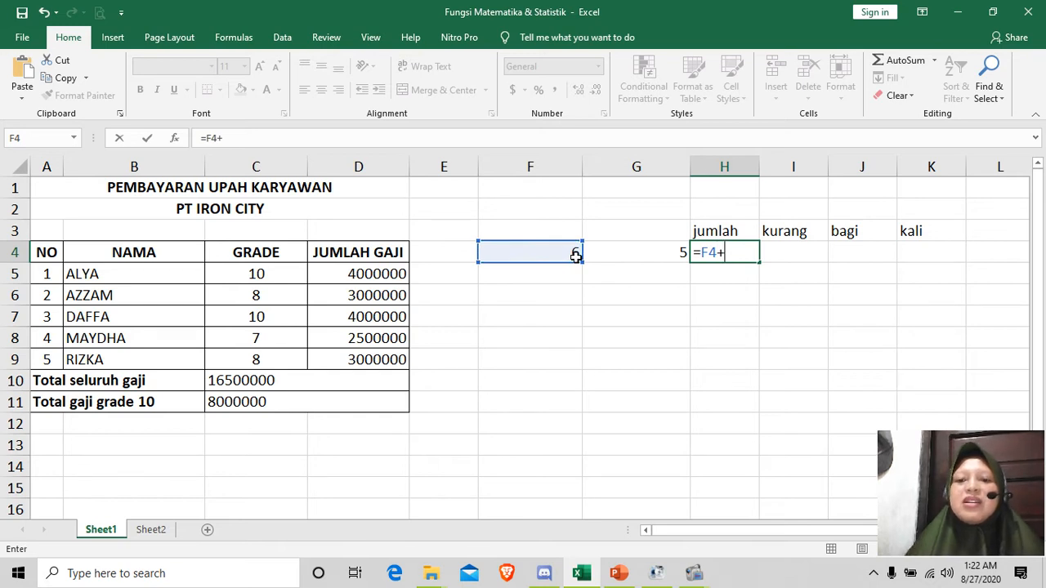
left_click(646, 253)
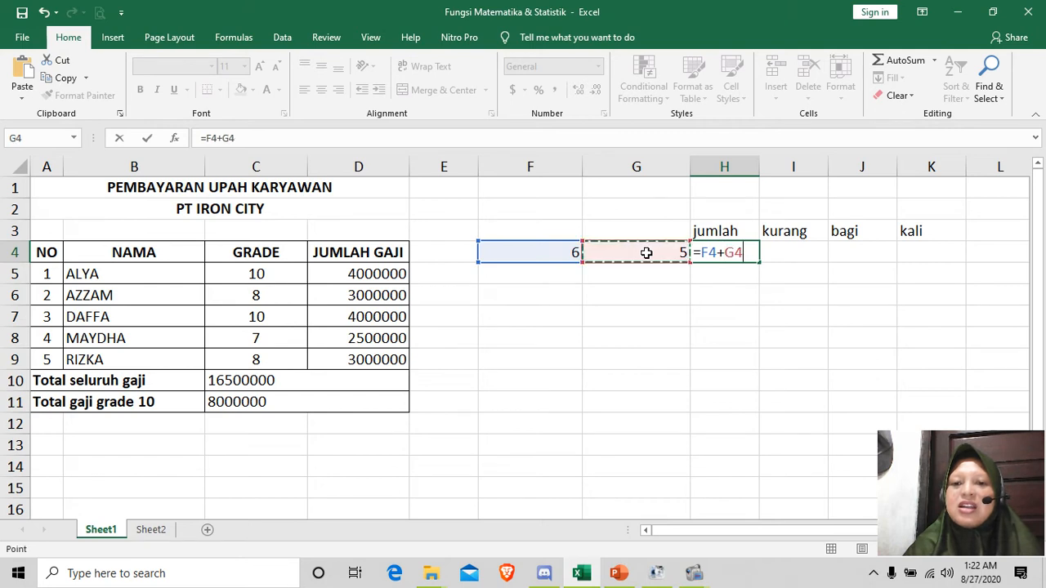
key("Return")
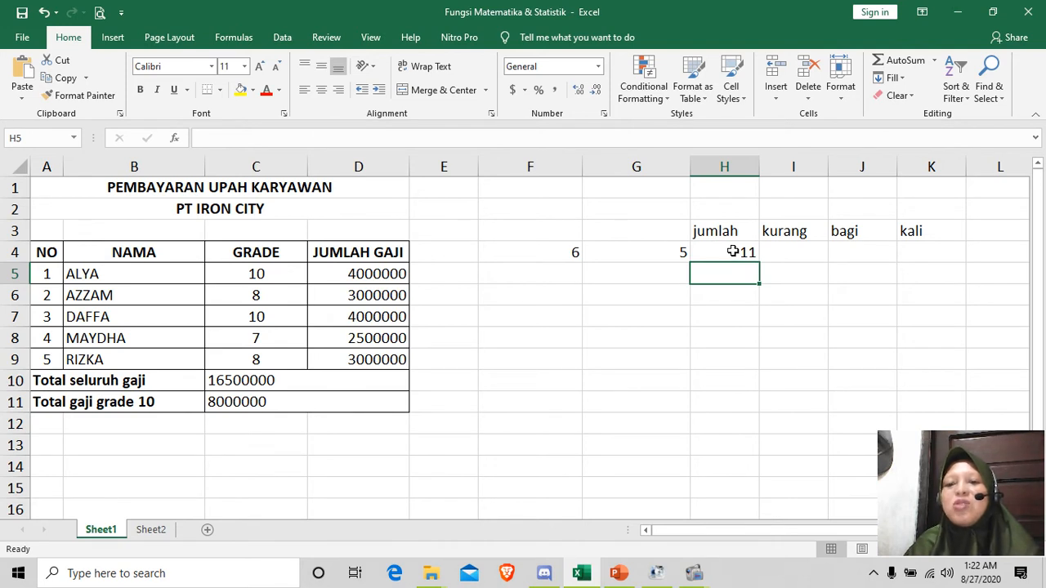
Step: Subtract the second practice number from the first in I4 under "kurang" with =F4-G4
left_click(784, 250)
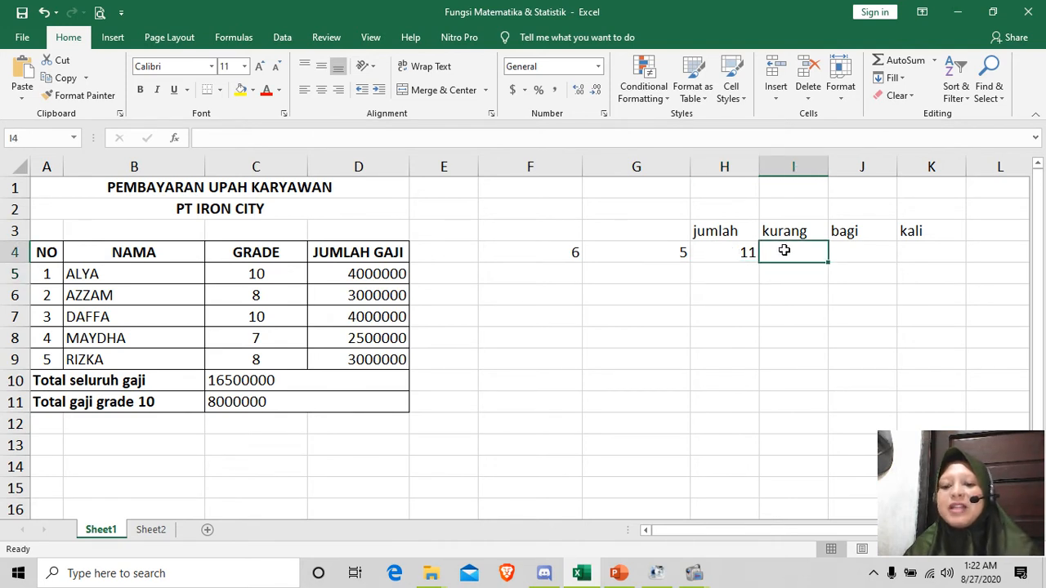
type("=")
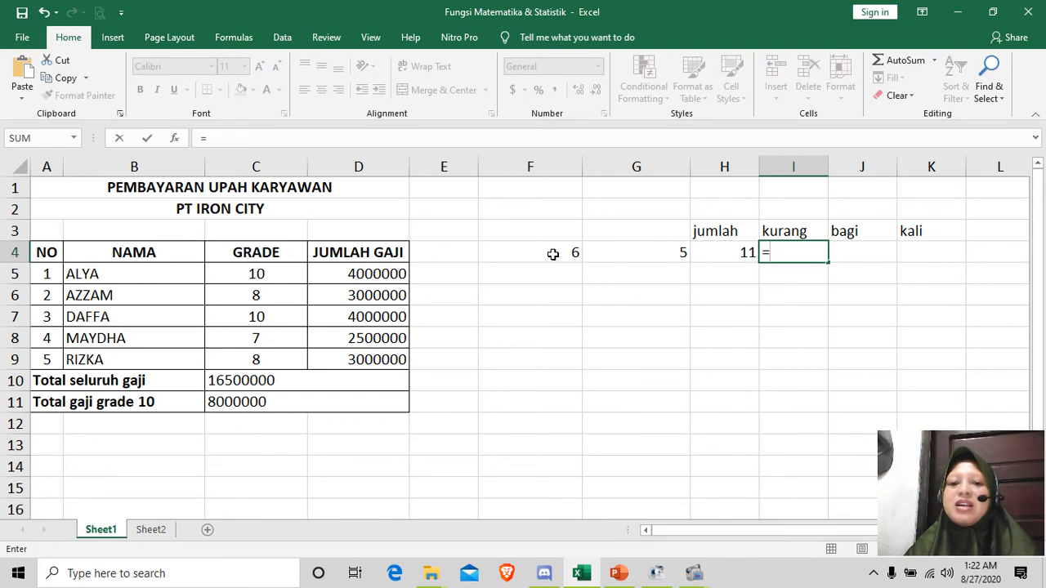
left_click(553, 254)
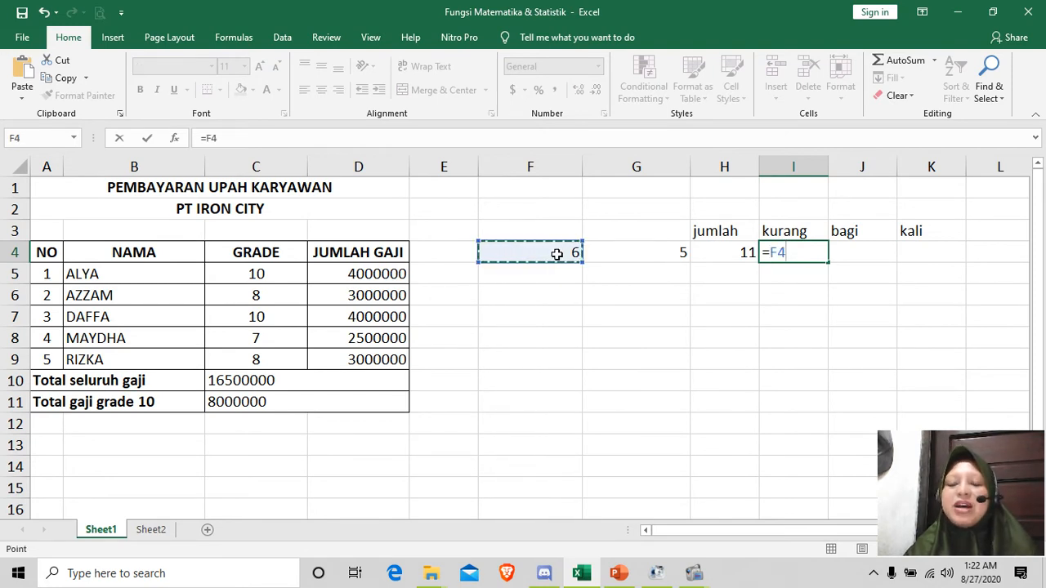
type("-")
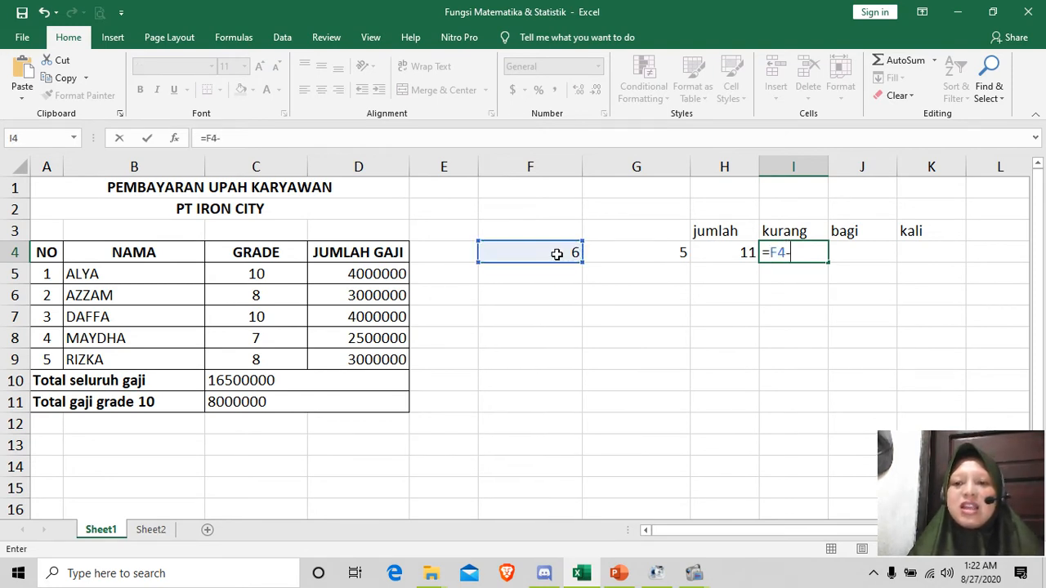
left_click(647, 252)
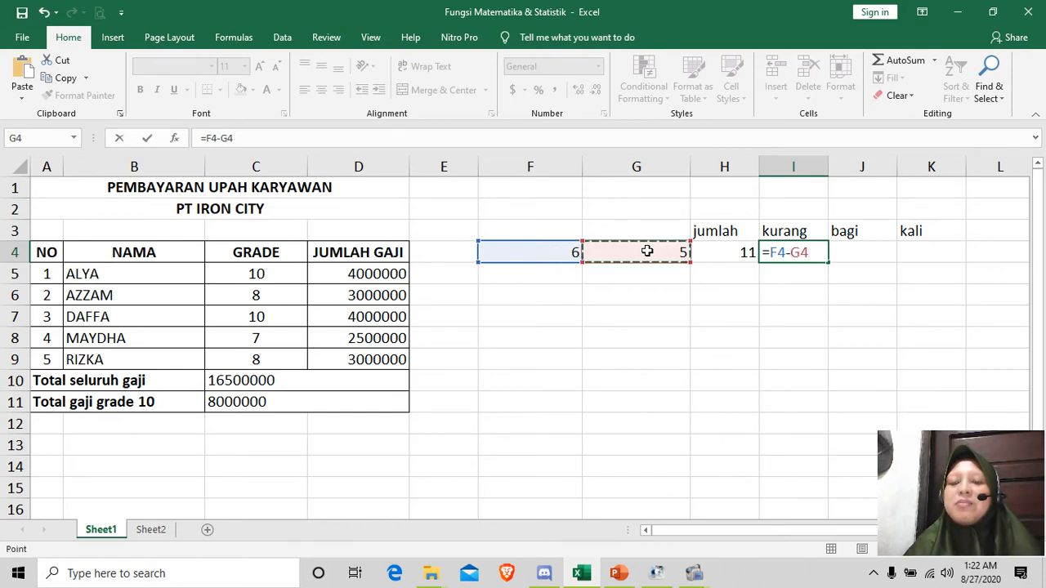
key("Return")
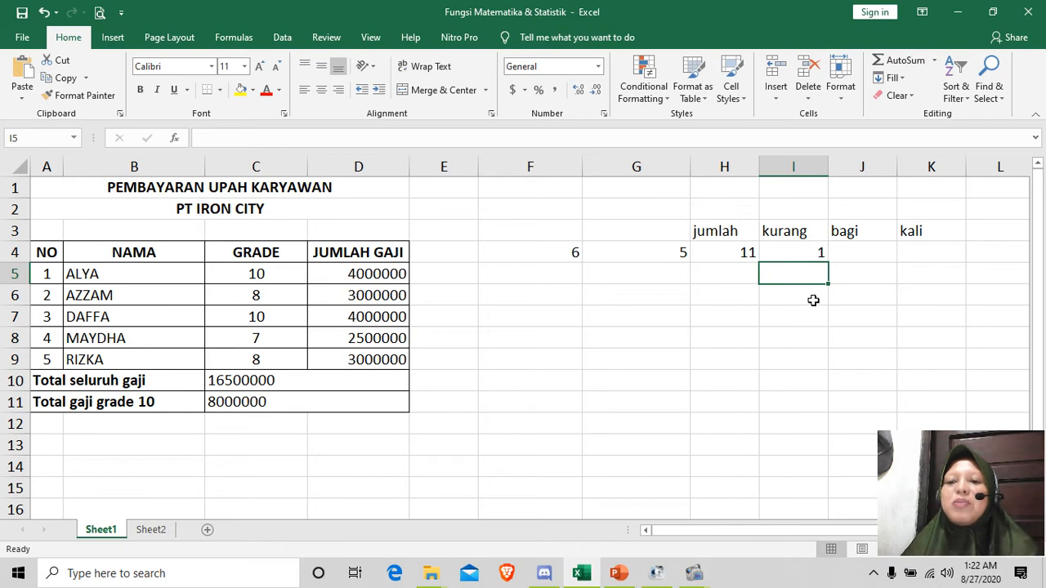
Step: Divide the first practice number by the second in J4 under "bagi" with the formula =F4/G4
left_click(855, 255)
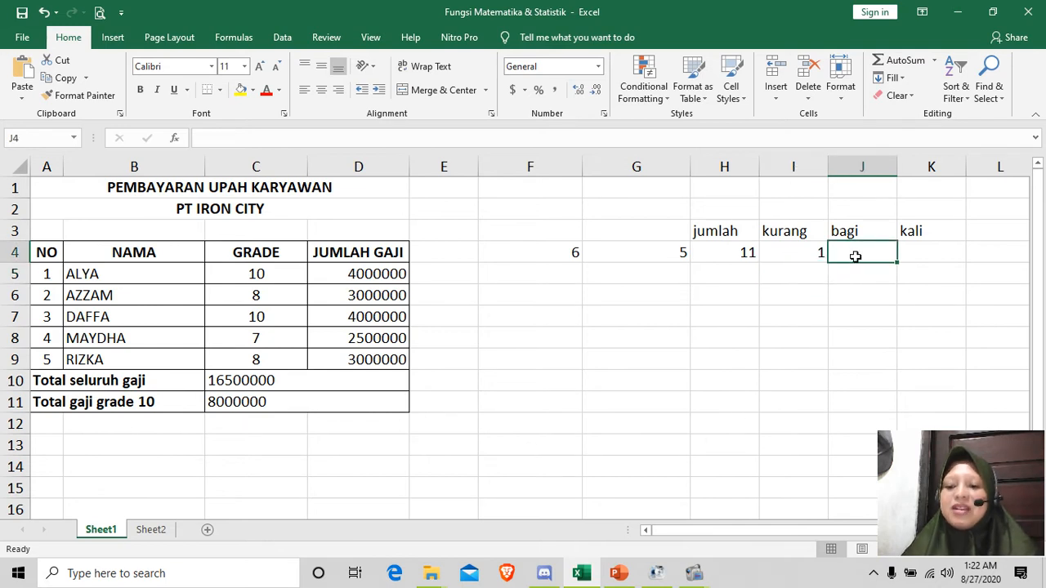
type("=")
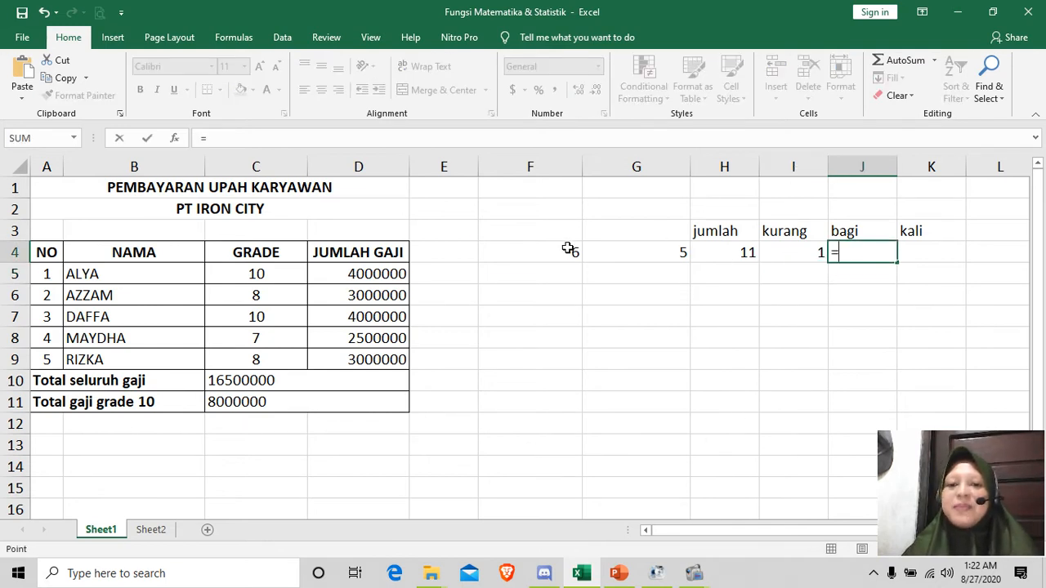
left_click(568, 249)
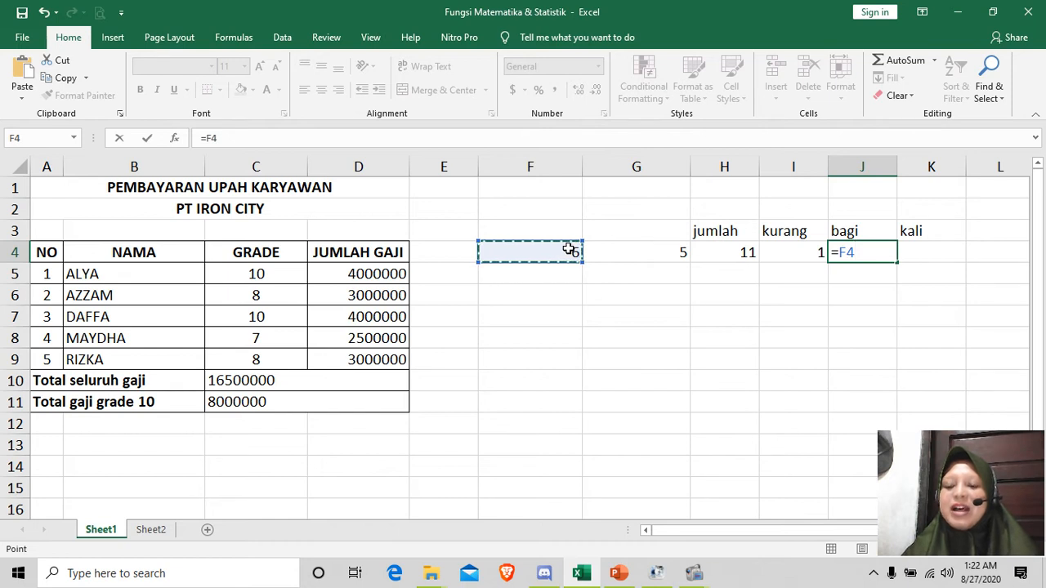
type("/")
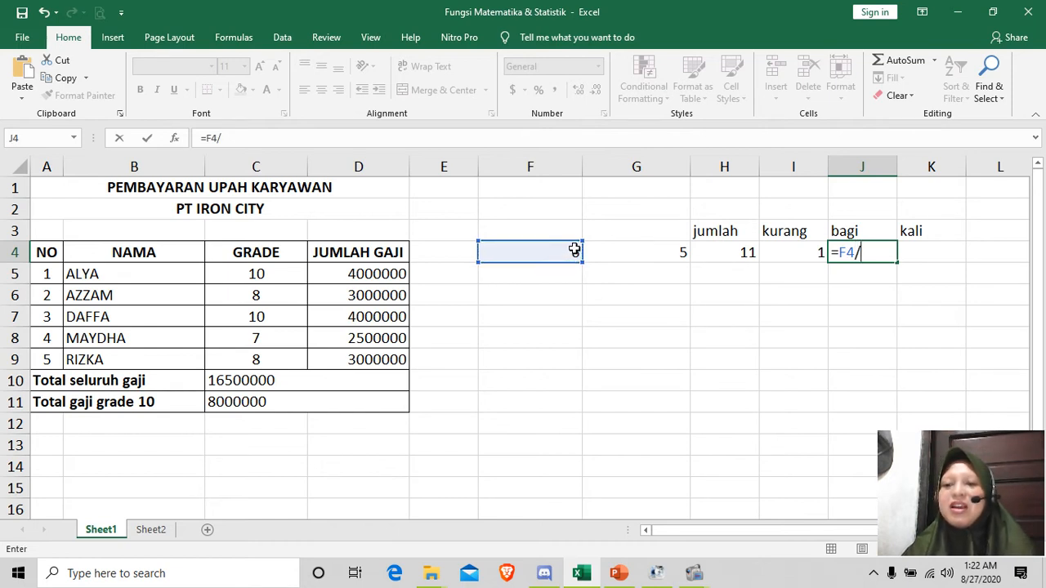
left_click(677, 249)
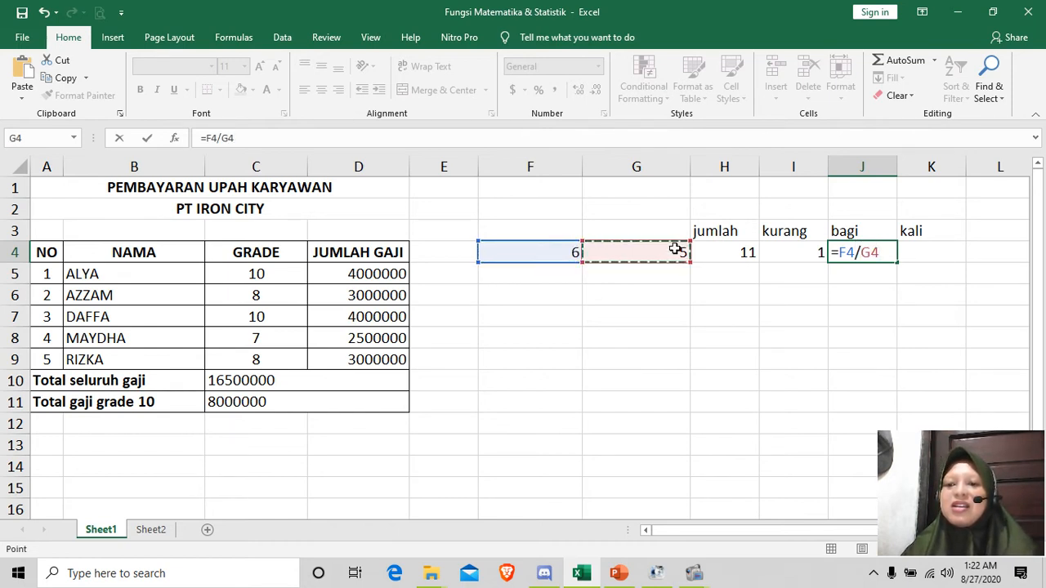
key("Return")
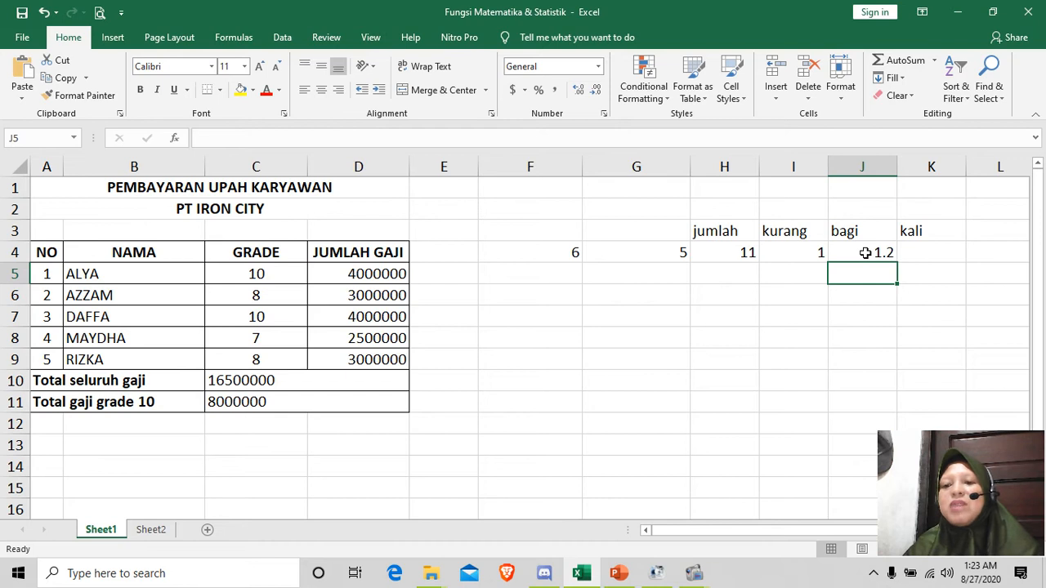
Step: Multiply the two practice numbers in K4 under "kali" with the formula =F4*G4
left_click(917, 254)
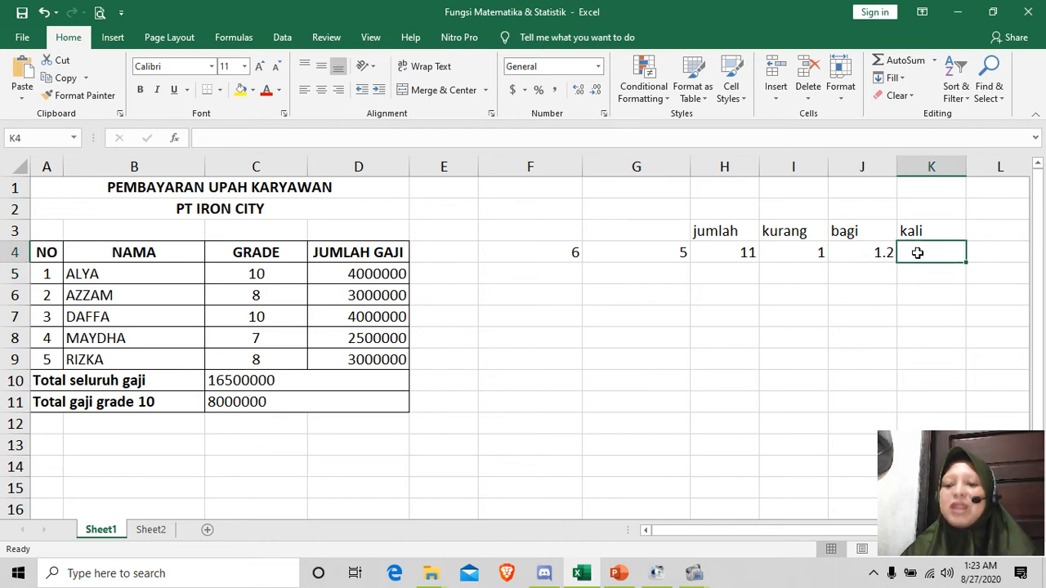
type("=")
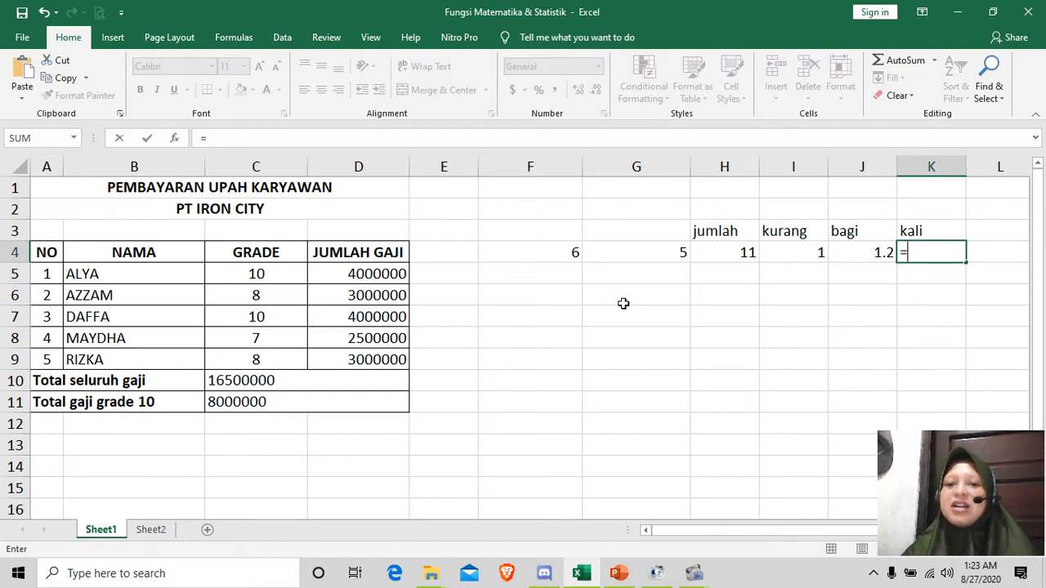
left_click(563, 255)
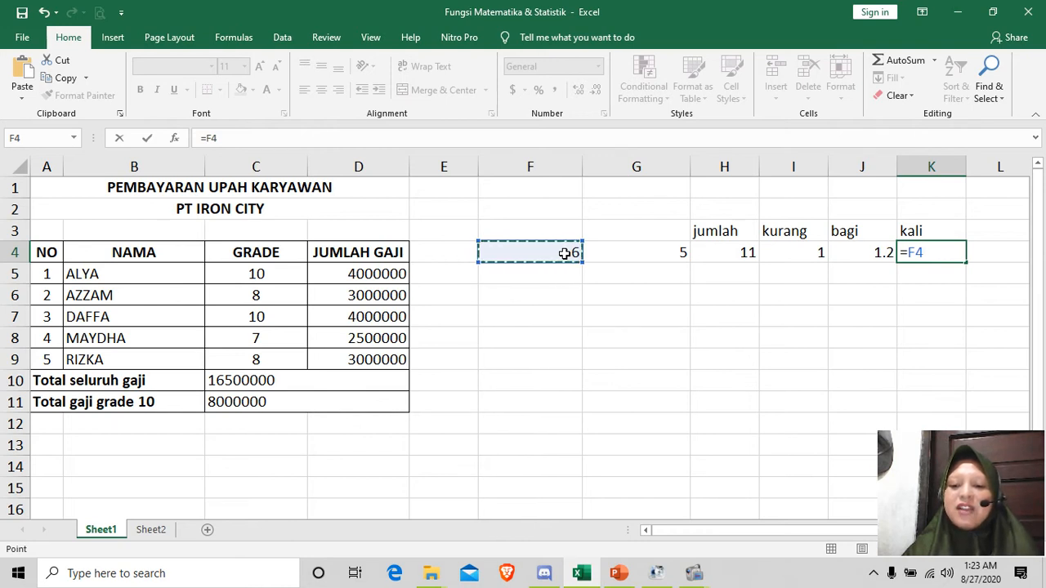
type("*")
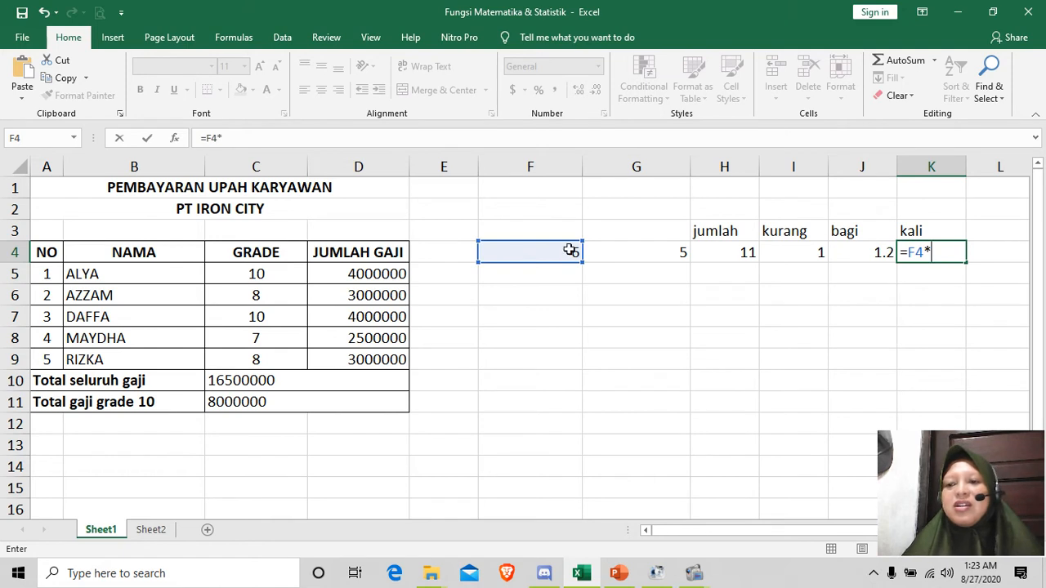
left_click(655, 253)
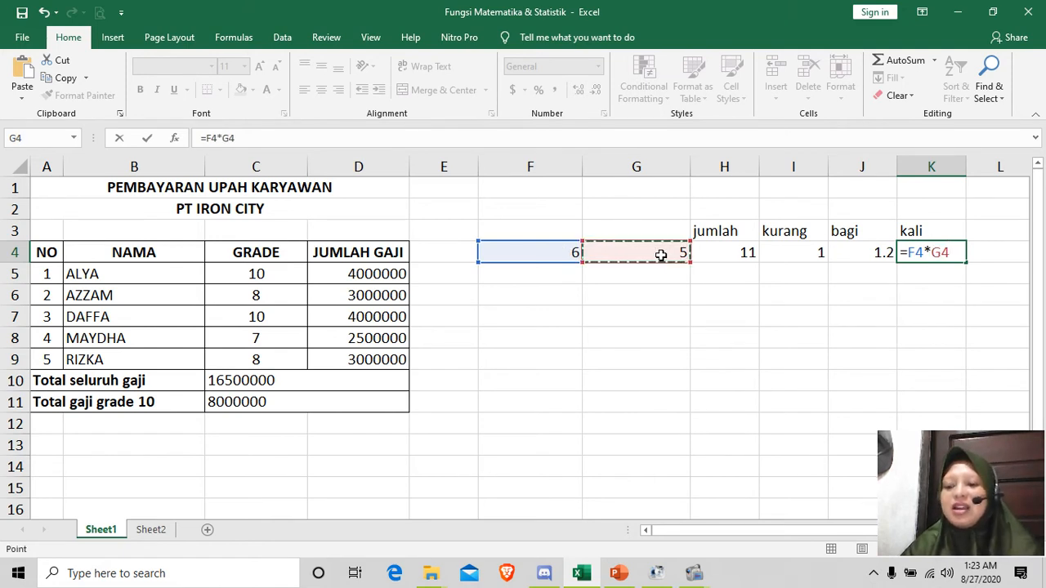
key("Return")
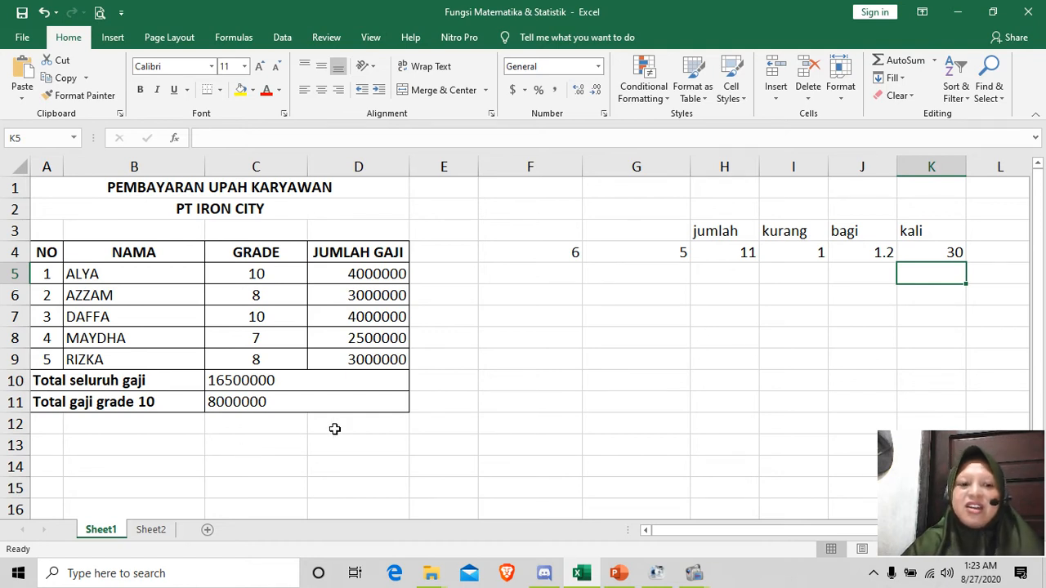
Step: Switch to the PowerPoint slide show and advance to the "Fungsi Statistik" slide
left_click(619, 575)
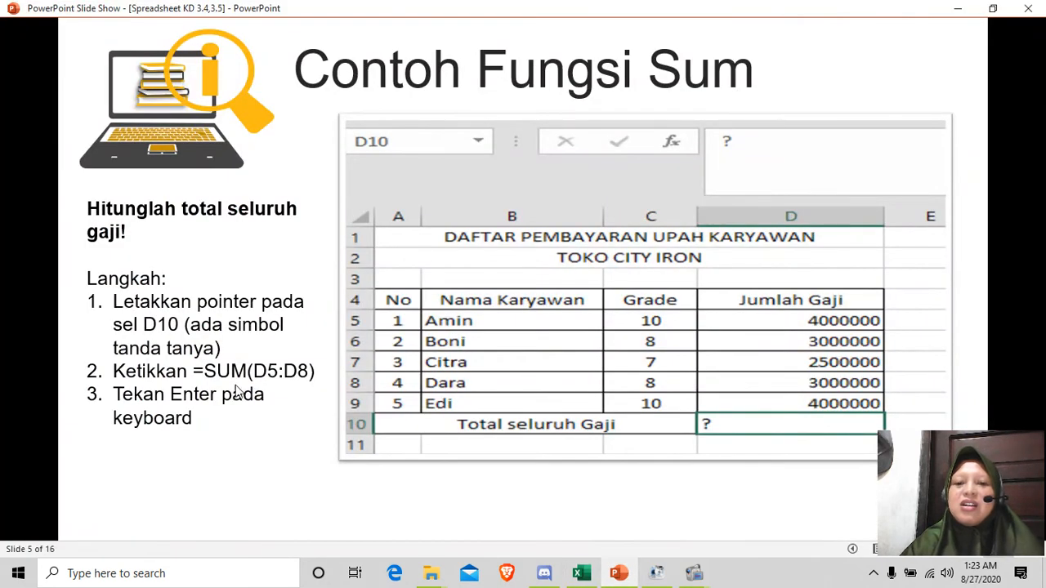
left_click(246, 327)
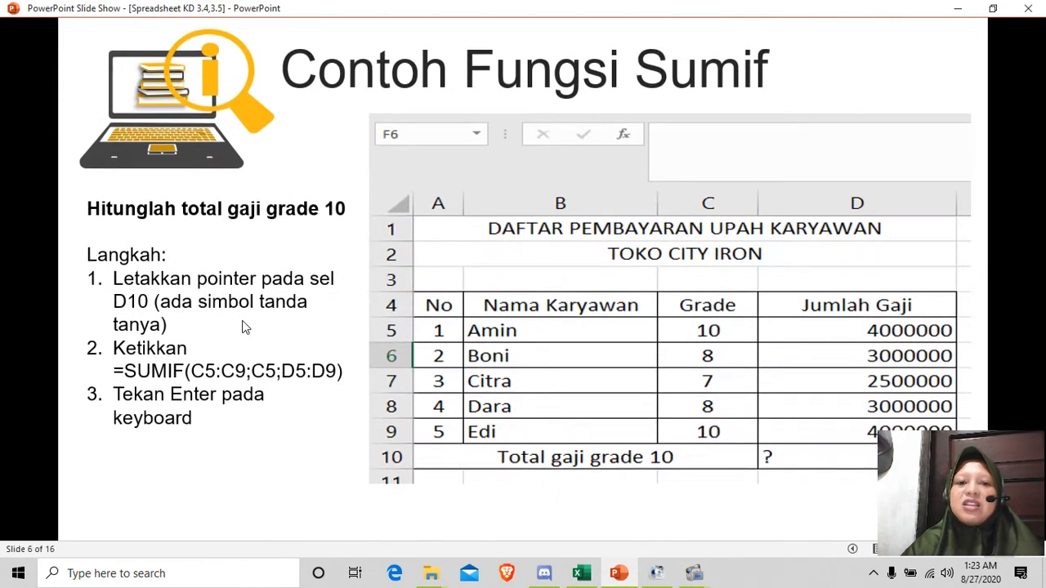
left_click(243, 327)
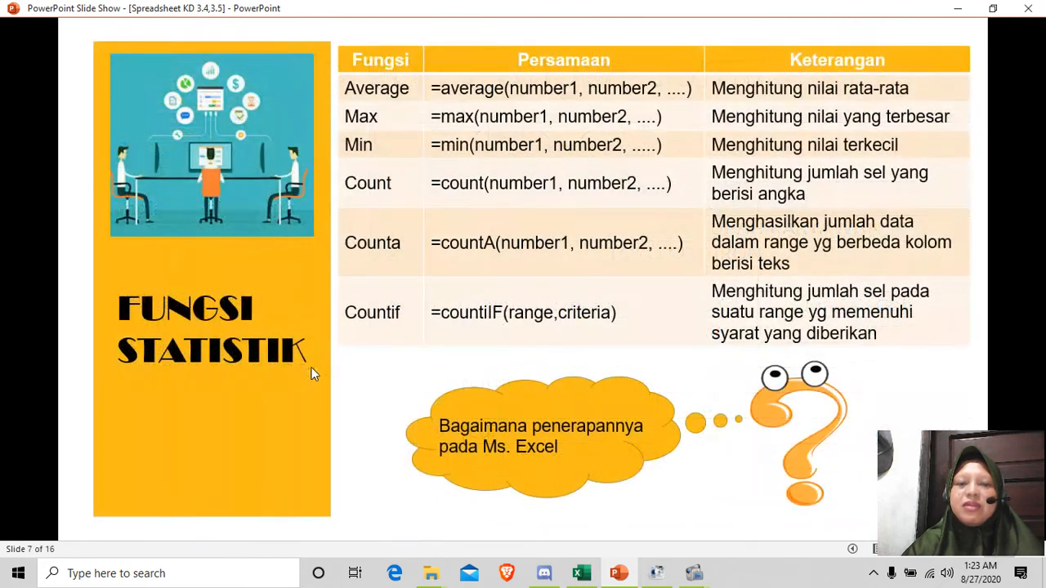
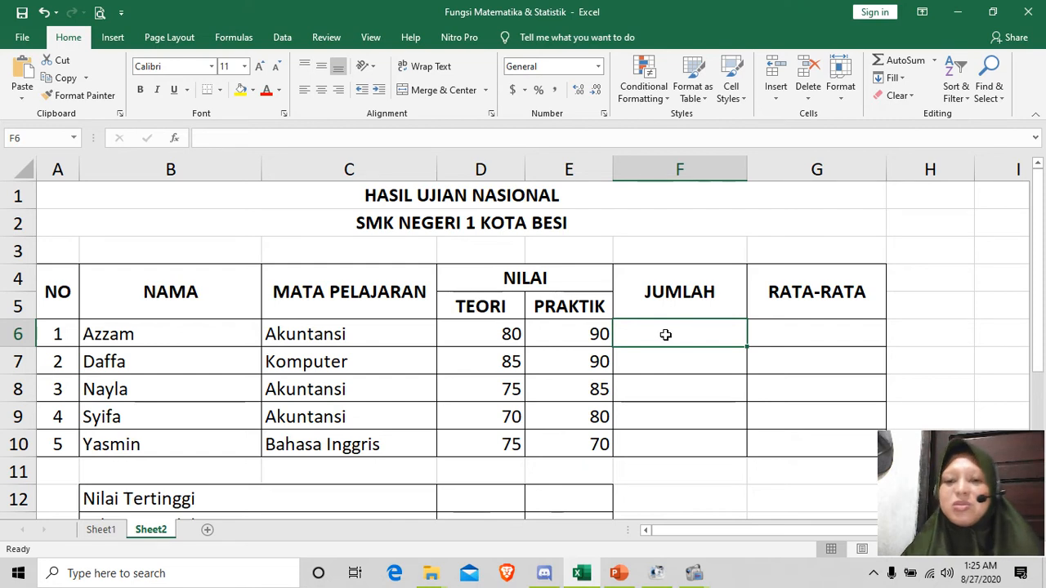
Step: Add the first student's theory and practical scores in F6 under JUMLAH with =D6+E6, and fill the formula down to F10
type("=")
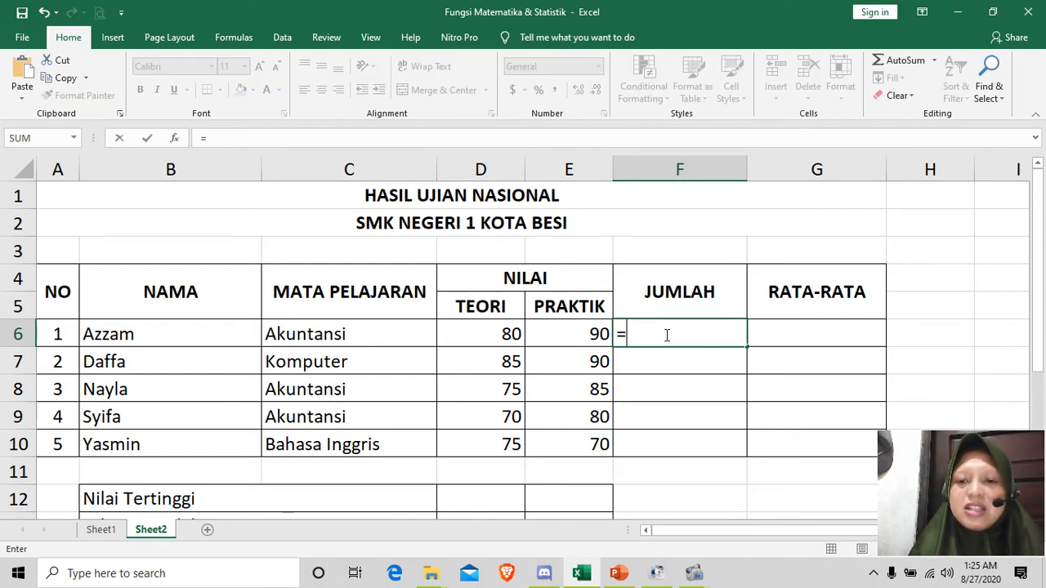
left_click(500, 333)
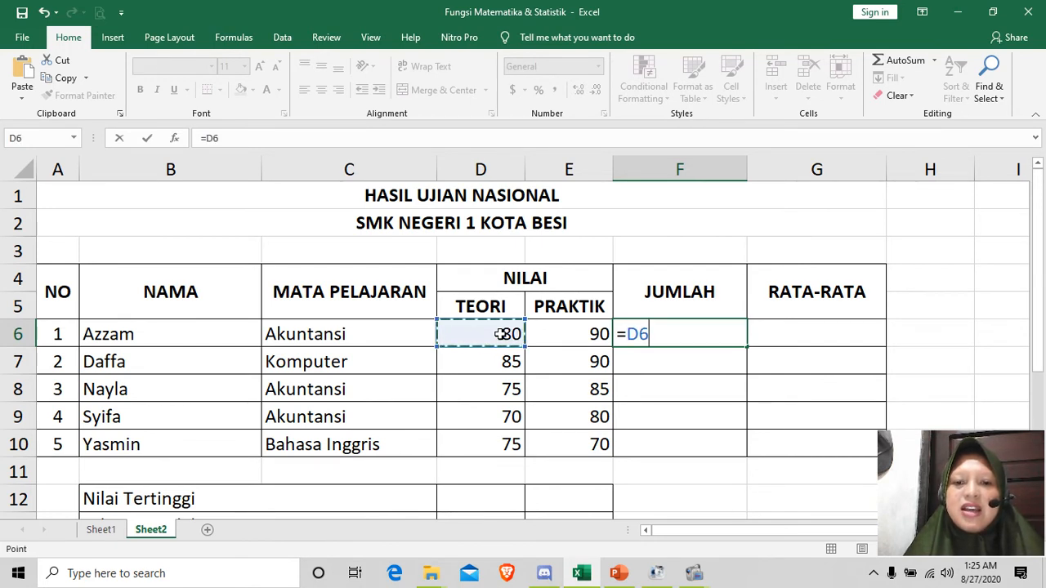
type("+")
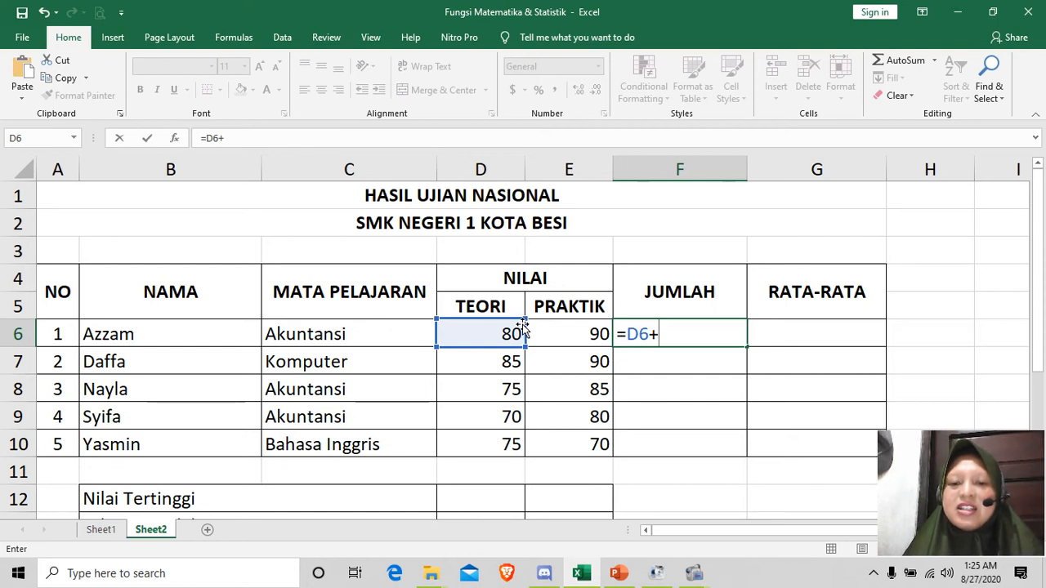
left_click(570, 335)
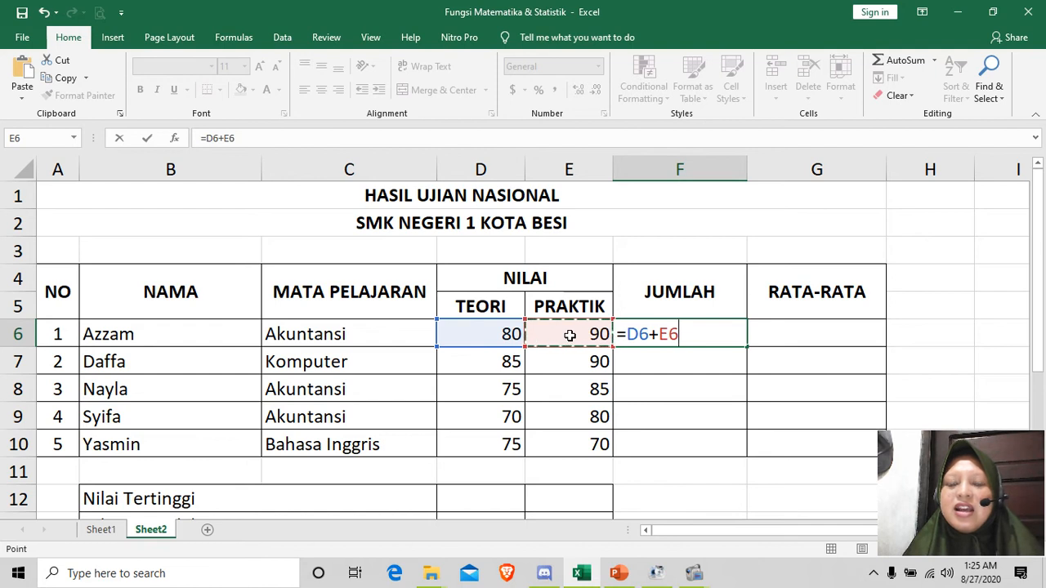
key("Return")
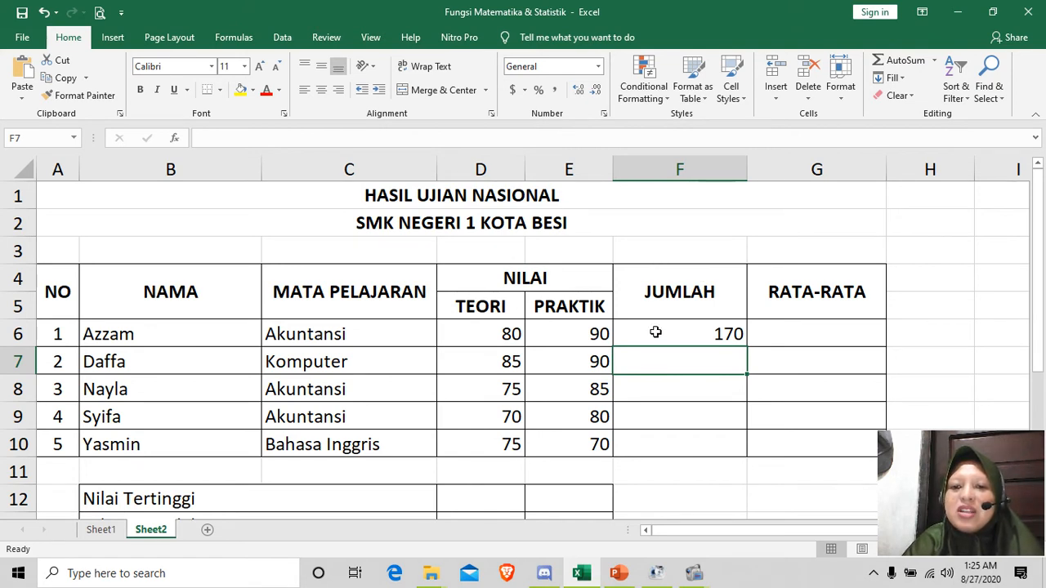
left_click(655, 332)
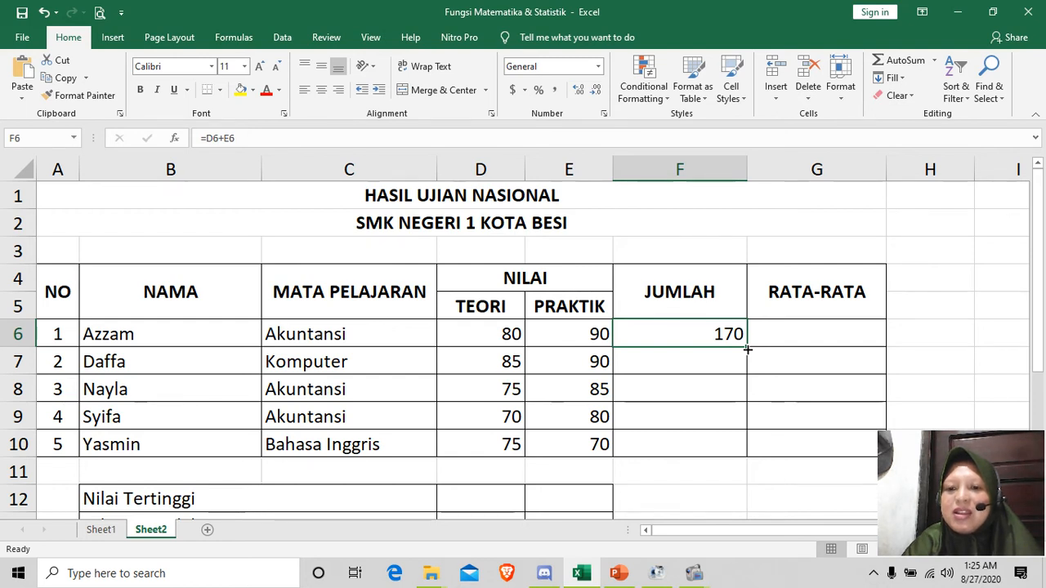
left_click_drag(748, 349, 750, 453)
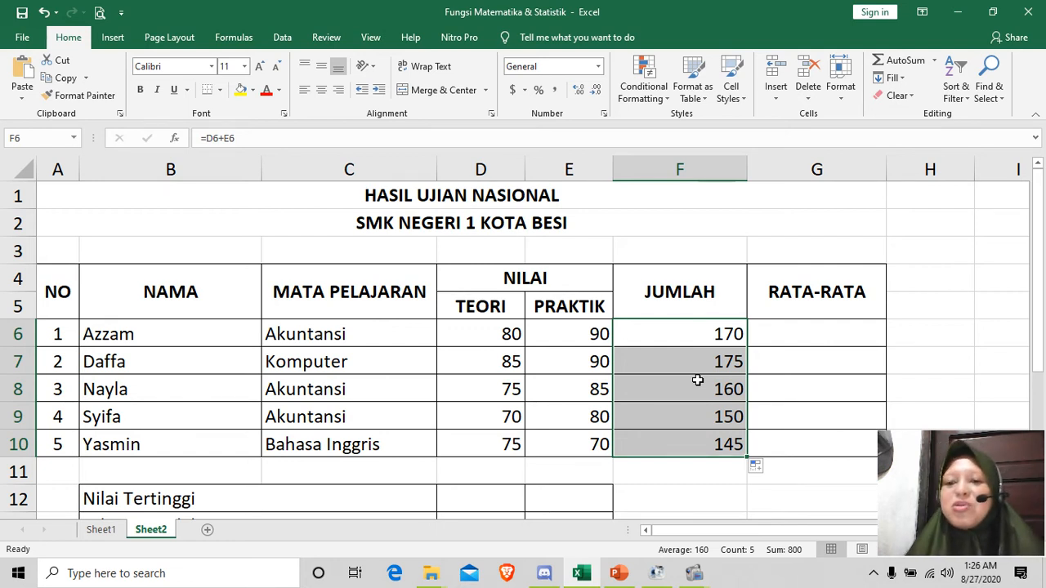
Step: Calculate the average in G6 under RATA-RATA with =AVERAGE(D6:E10), and fill the formula down to G10
left_click(789, 331)
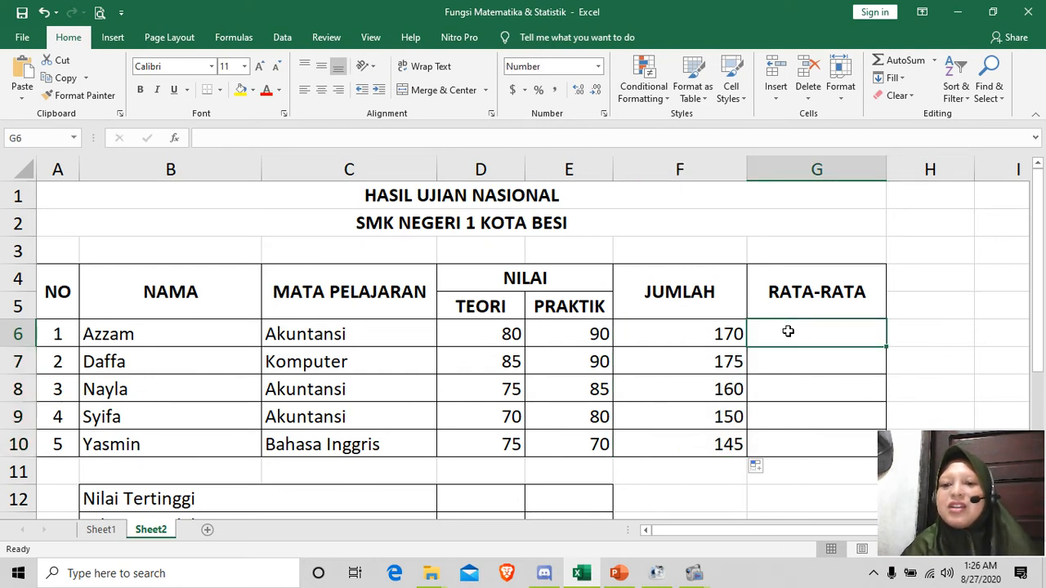
type("=")
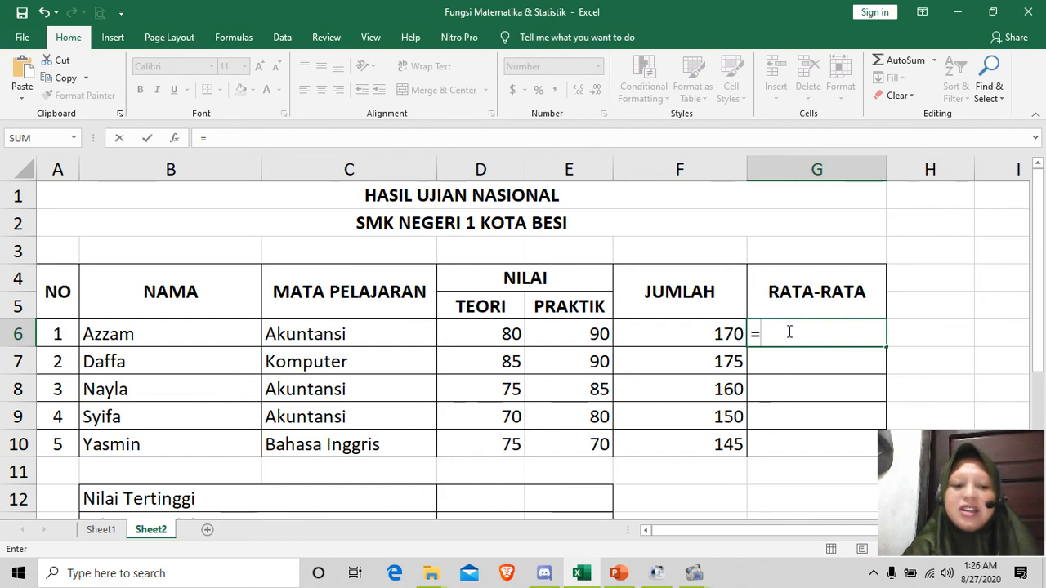
type("average")
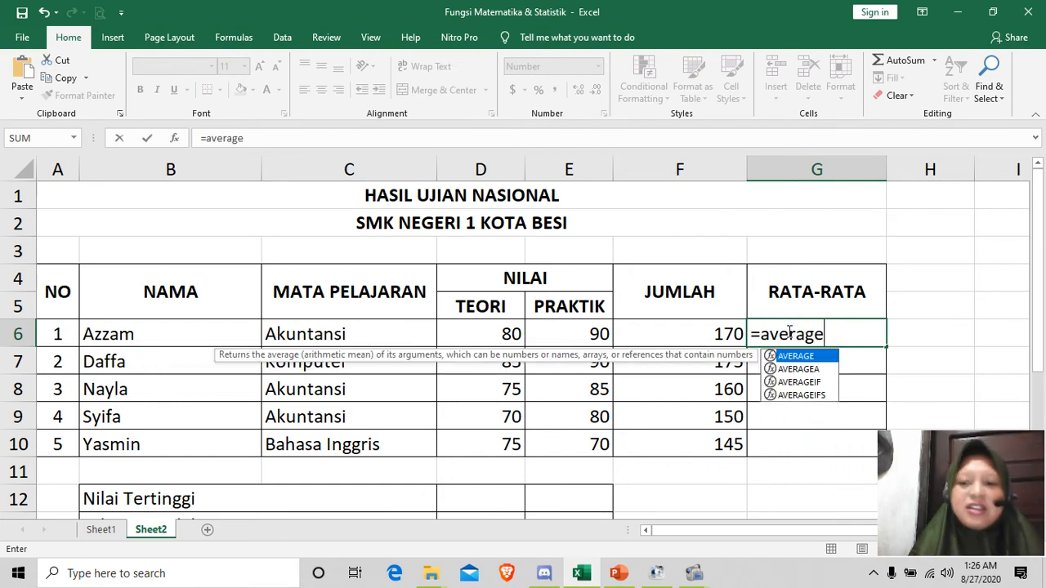
type("(")
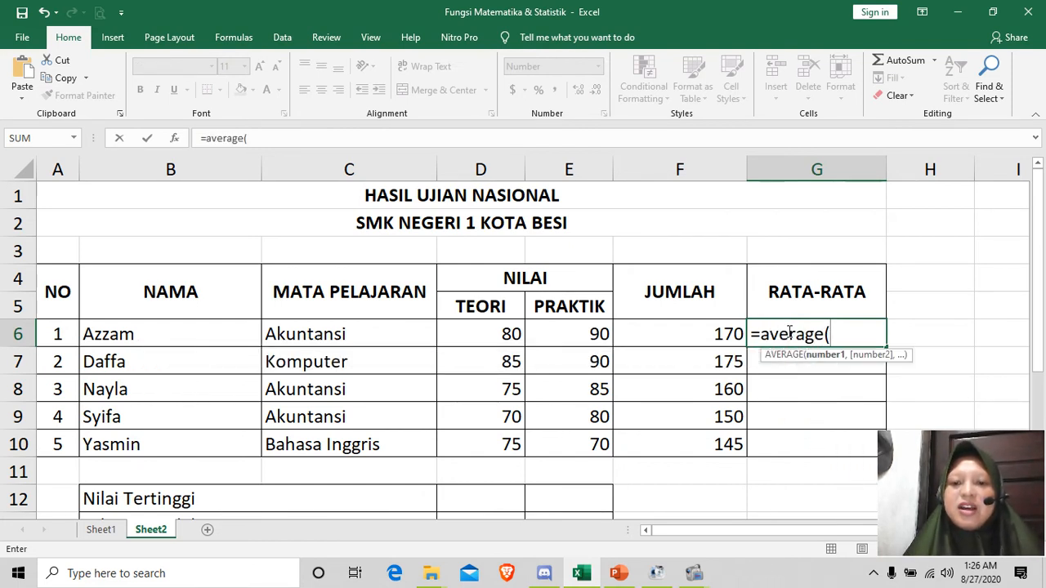
left_click(492, 340)
left_click_drag(516, 344, 583, 440)
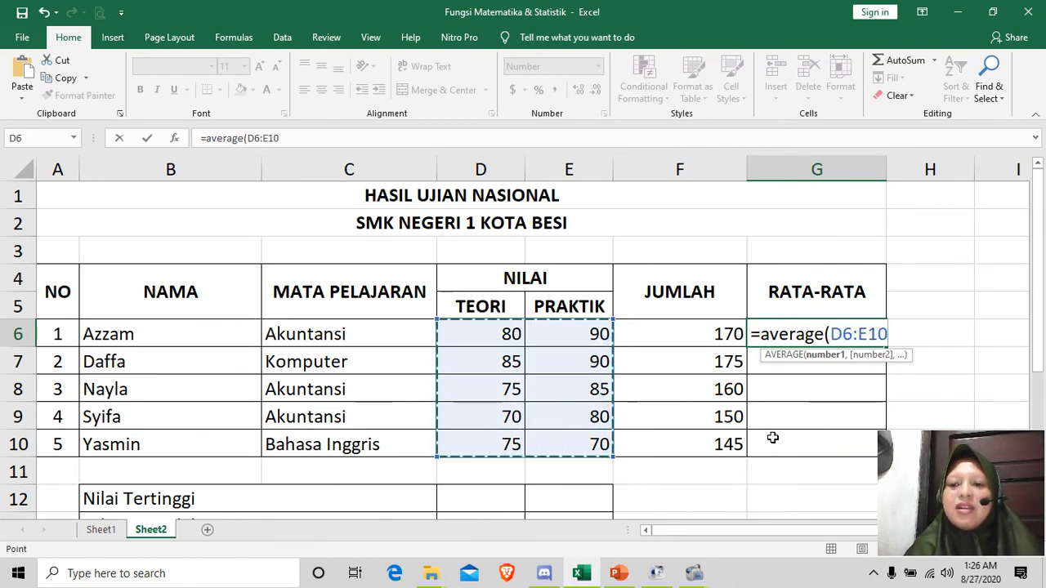
type(")")
key("Return")
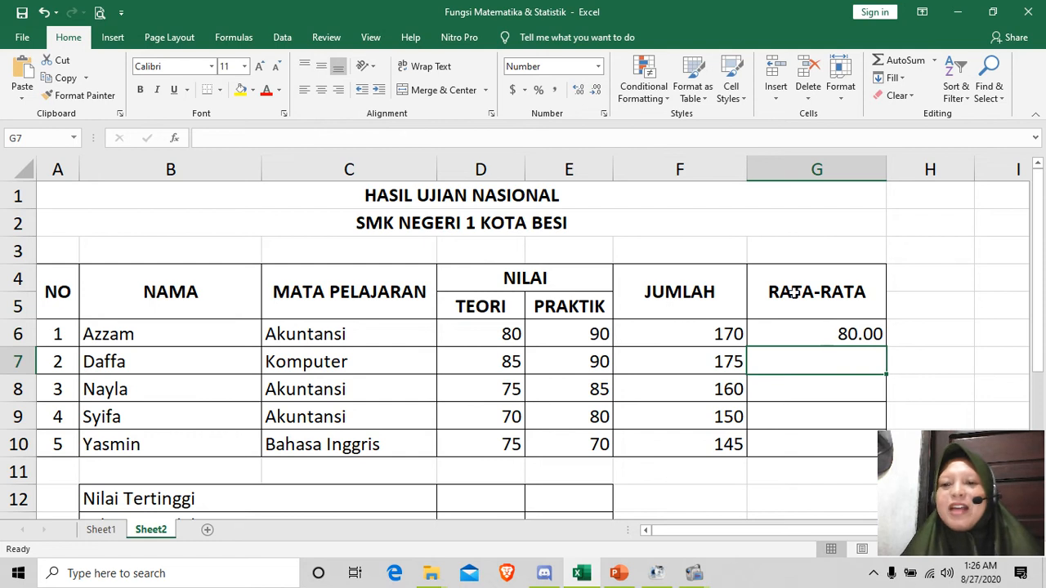
left_click(807, 332)
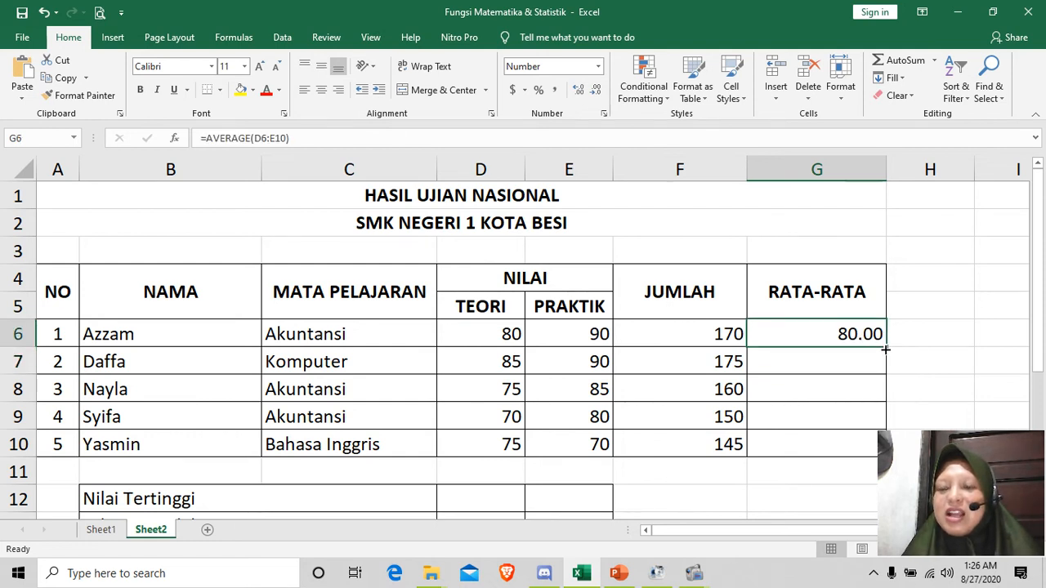
left_click_drag(885, 347, 882, 452)
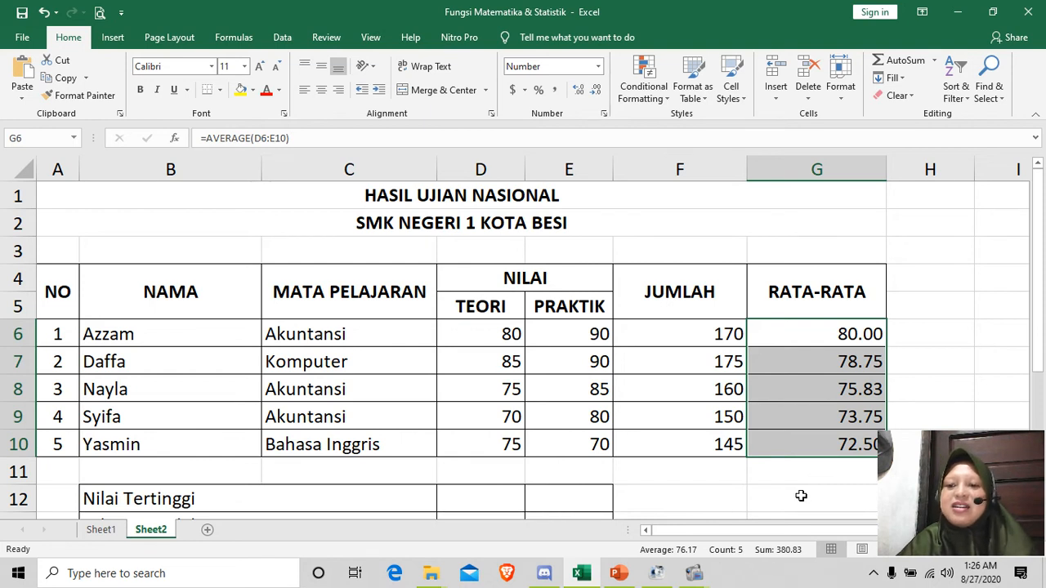
Step: Find the highest TEORI score in D12 beside "Nilai Tertinggi" with the formula =MAX(D6:D10)
scroll(782, 439, "down", 1)
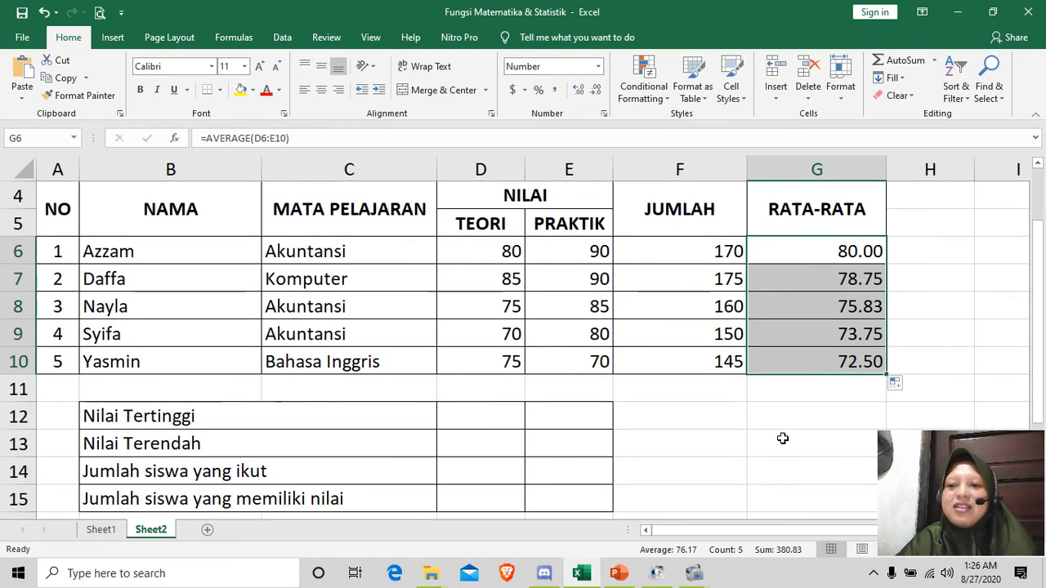
scroll(782, 439, "down", 1)
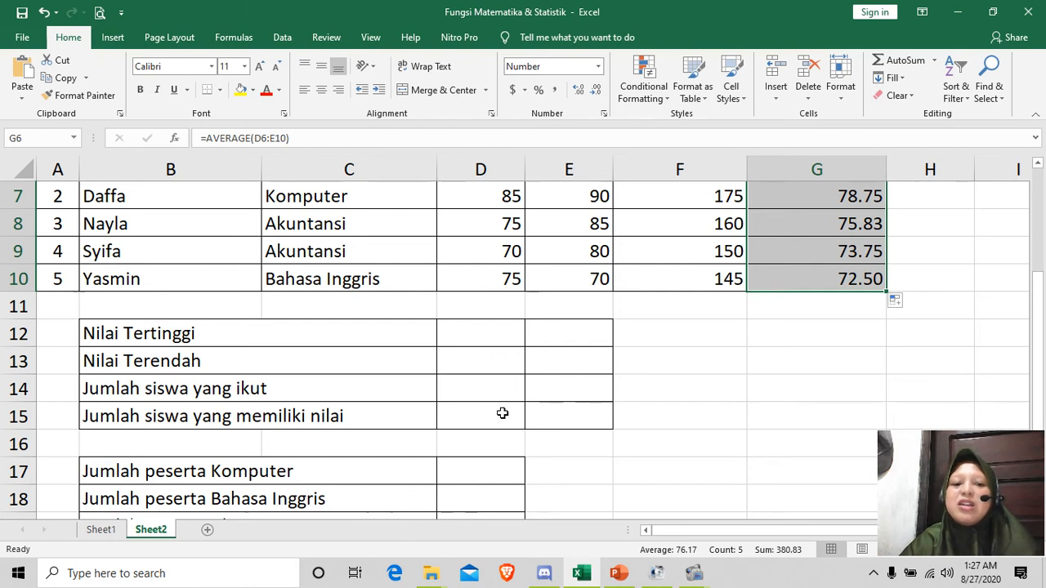
scroll(495, 412, "up", 1)
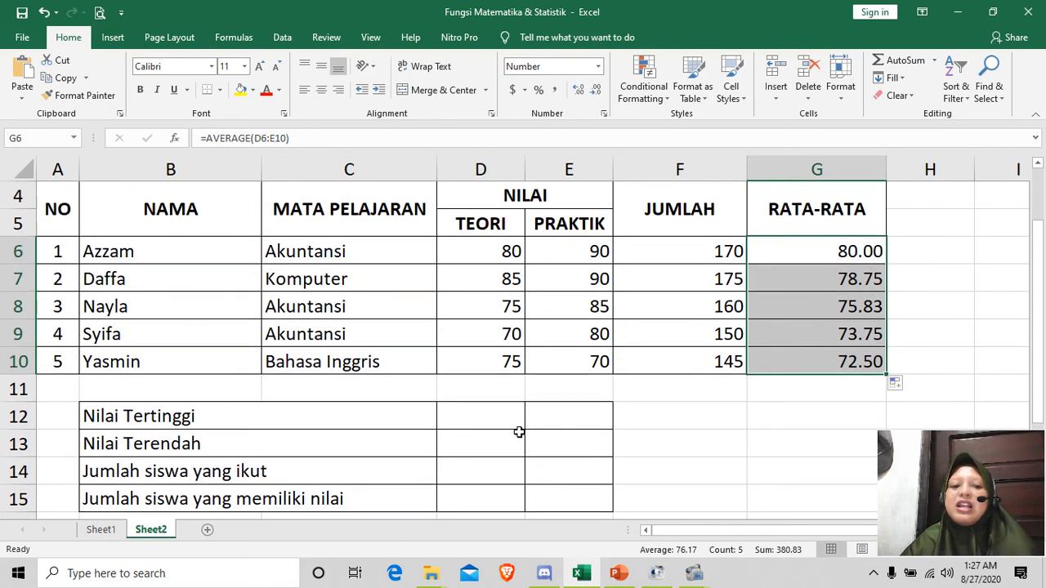
left_click(482, 415)
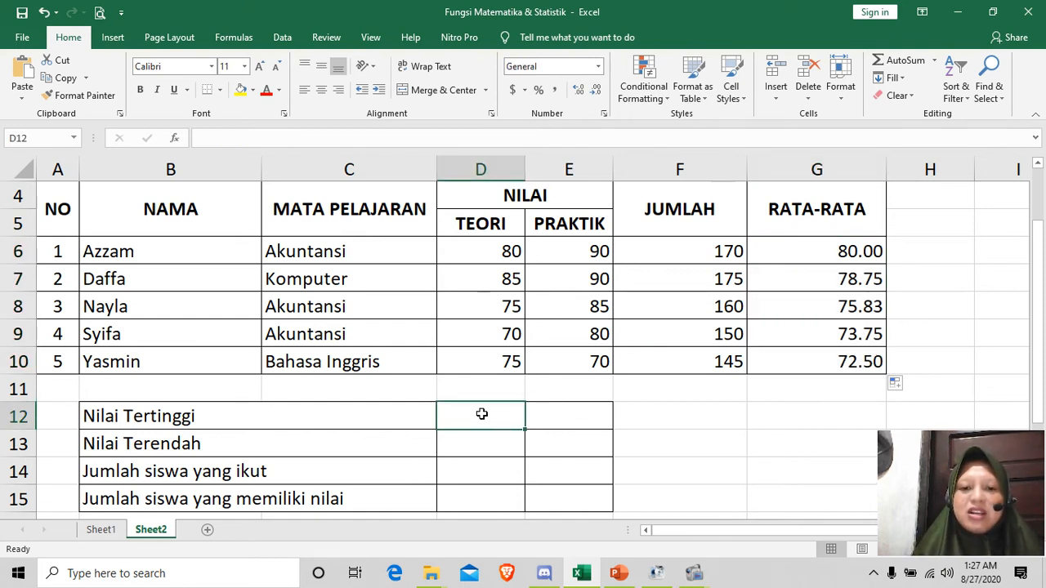
type("=")
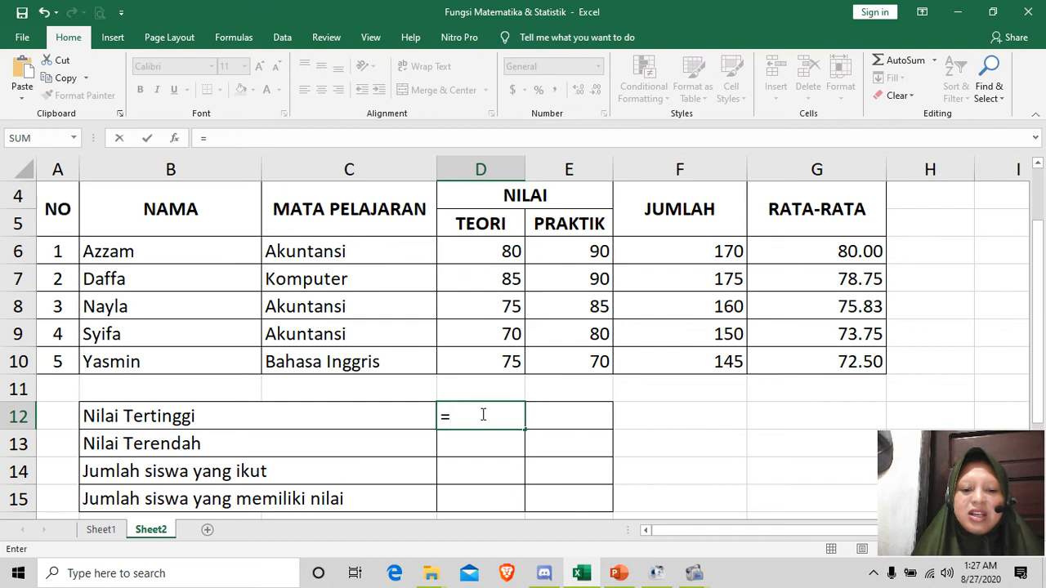
type("max(")
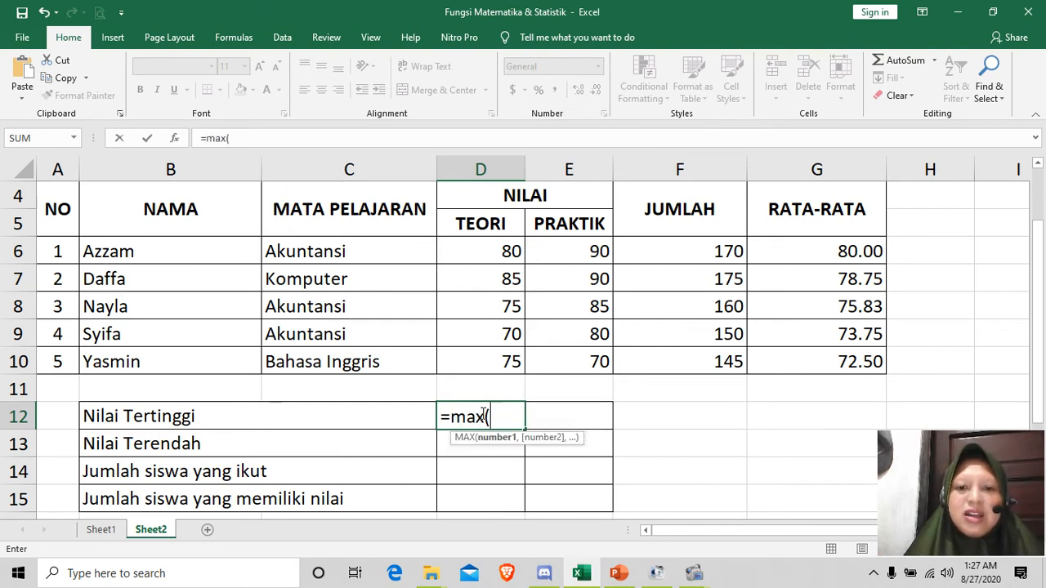
left_click_drag(503, 238, 502, 366)
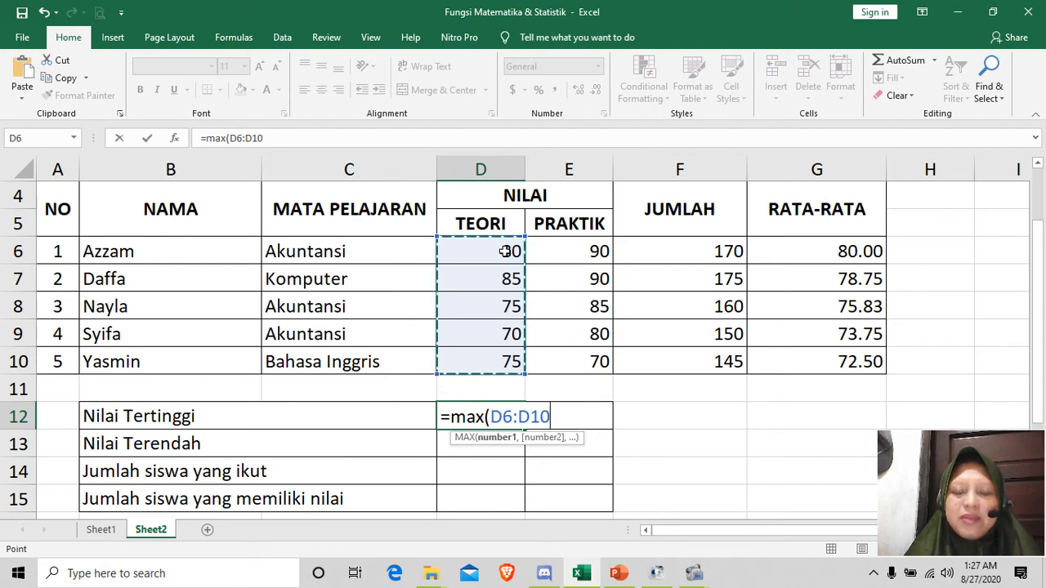
type(")")
key("Return")
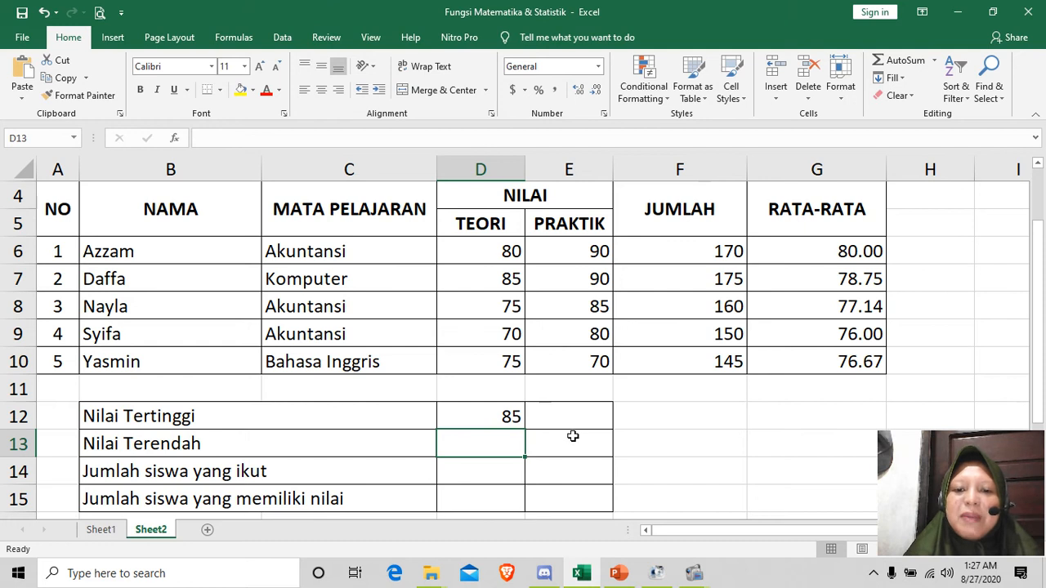
Step: Fill the MAX formula from D12 across to E12 for the PRAKTIK scores and check the copied formula
left_click(496, 417)
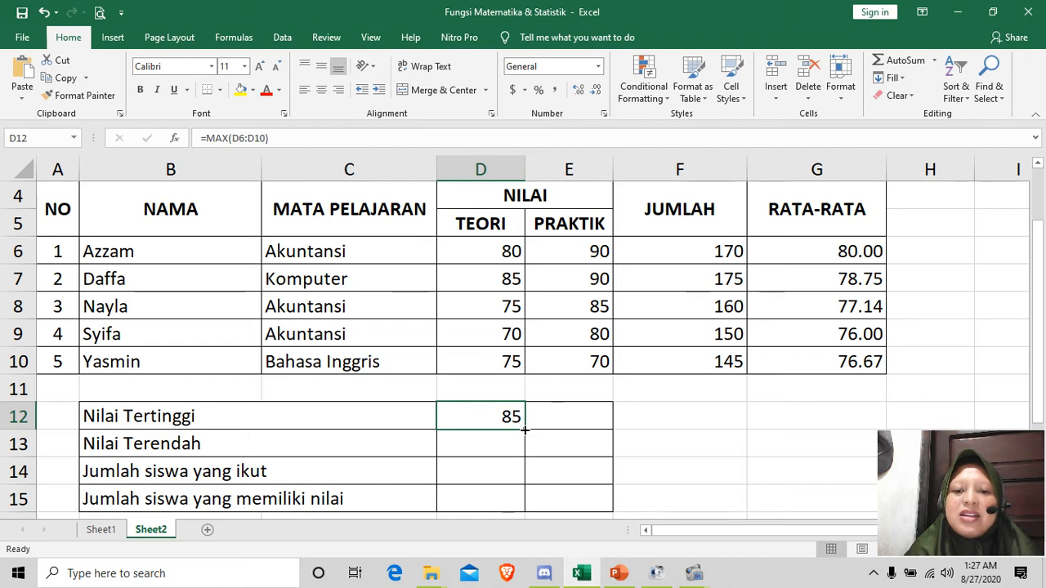
left_click(525, 429)
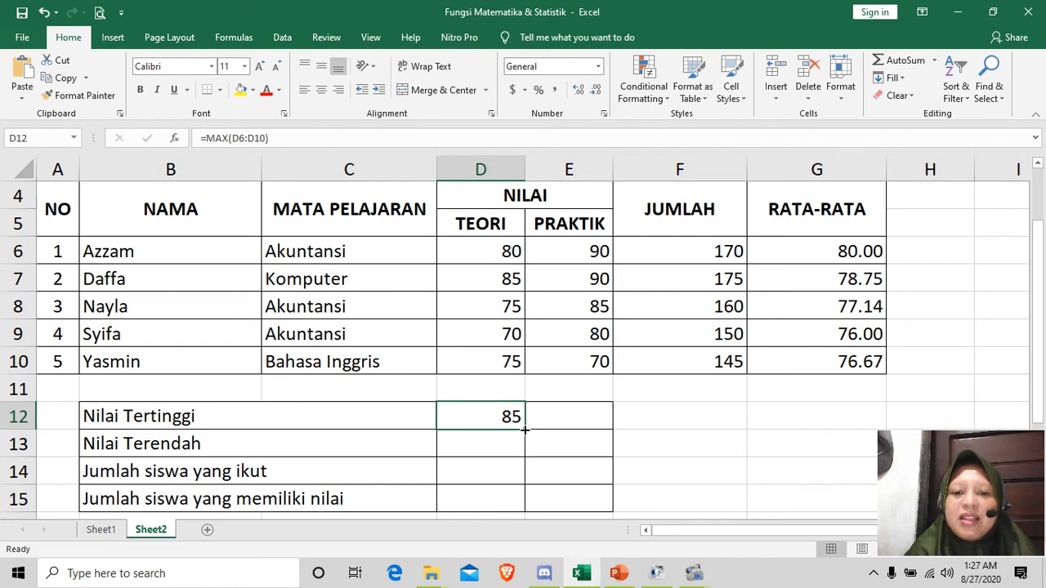
left_click_drag(525, 429, 611, 427)
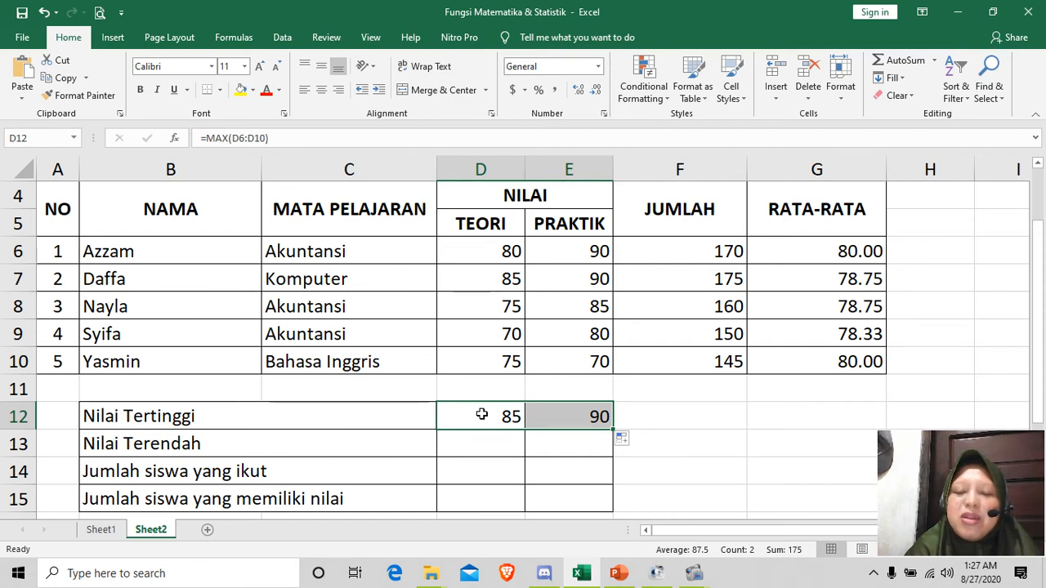
left_click(577, 419)
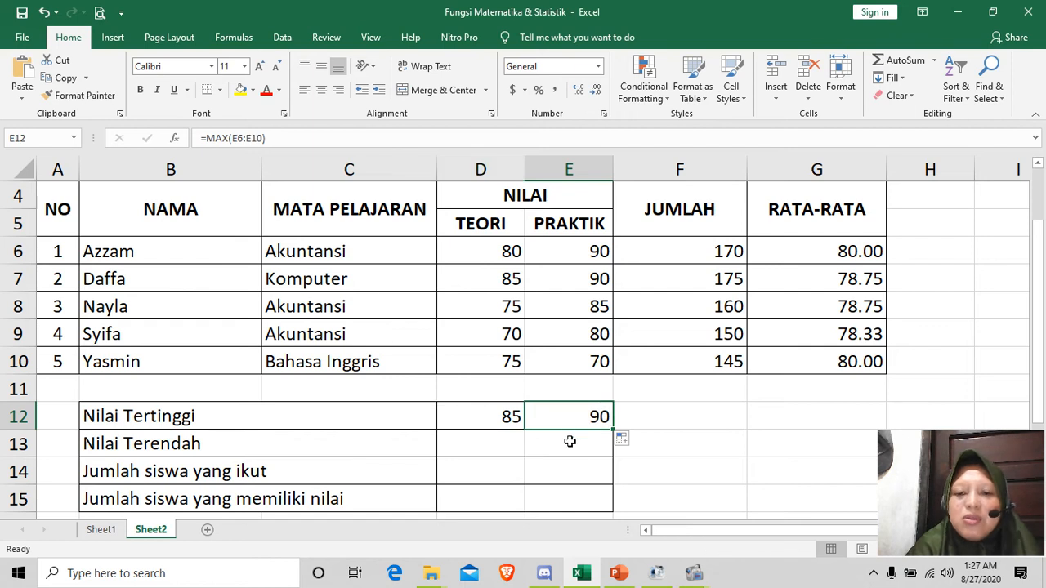
Step: Find the lowest TEORI score in D13 beside "Nilai Terendah" with the formula =MIN(D6:D10)
left_click(473, 439)
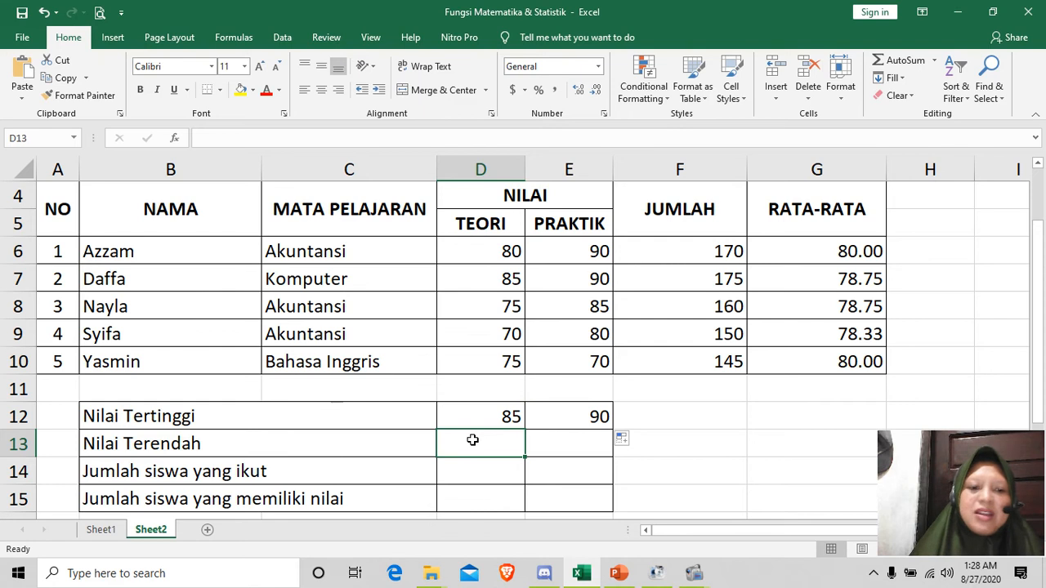
type("=min")
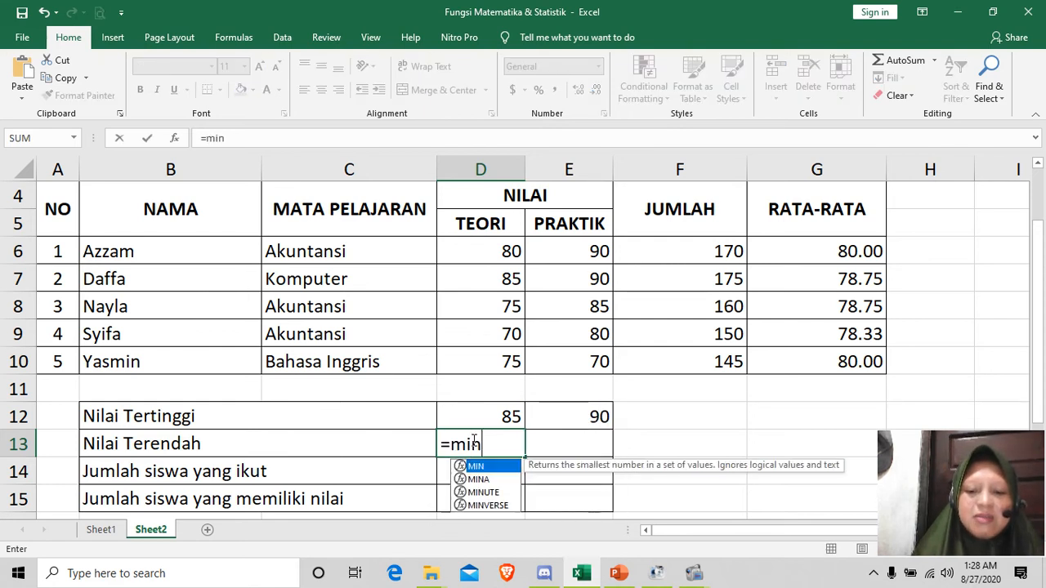
type("9")
key("BackSpace")
type("(")
left_click_drag(510, 250, 506, 349)
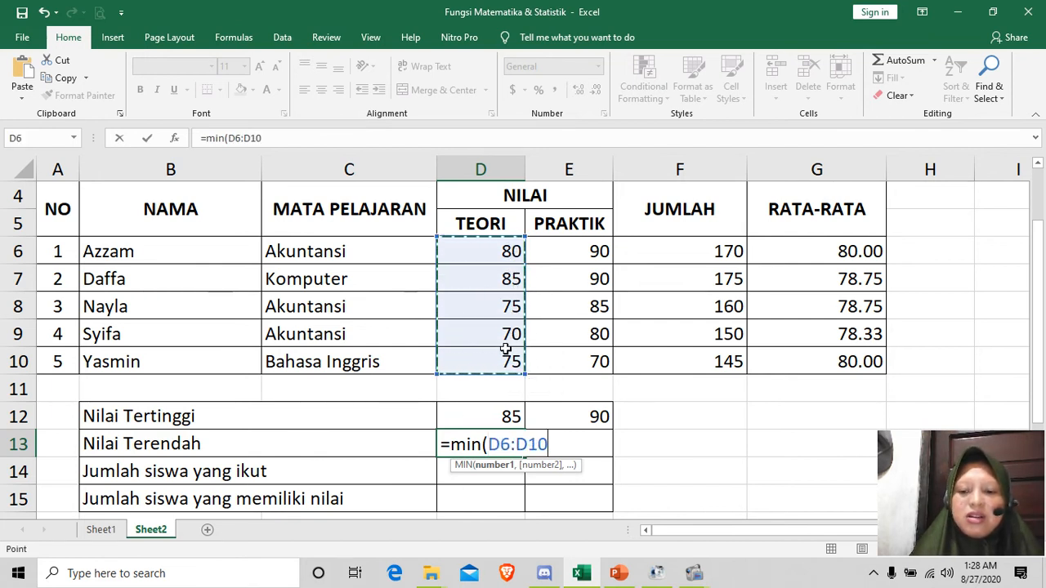
type(")")
key("Return")
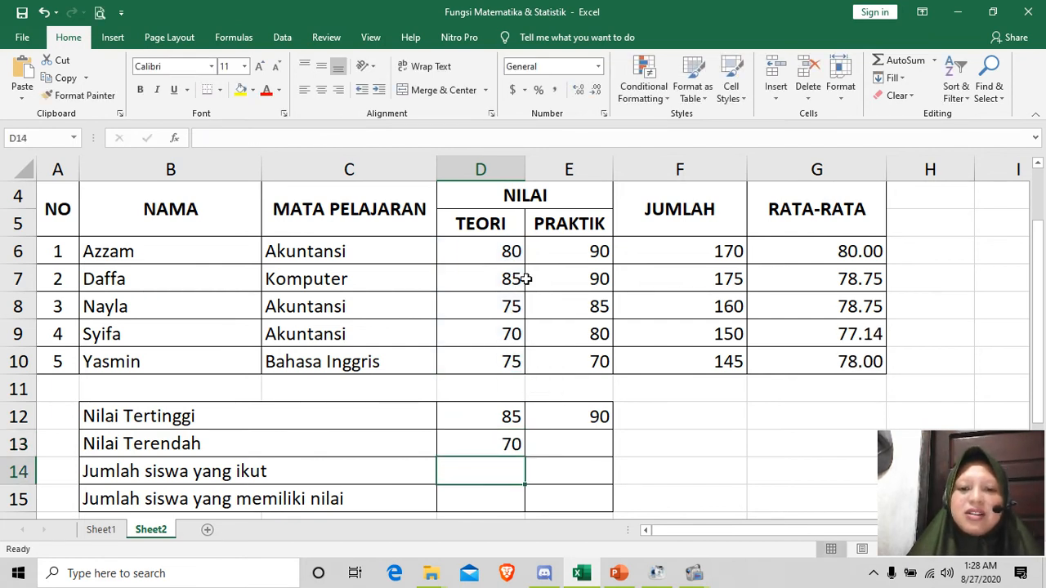
Step: Fill the MIN formula from D13 across to E13 for the PRAKTIK scores and check the copied formula
left_click(466, 451)
left_click_drag(524, 455, 588, 445)
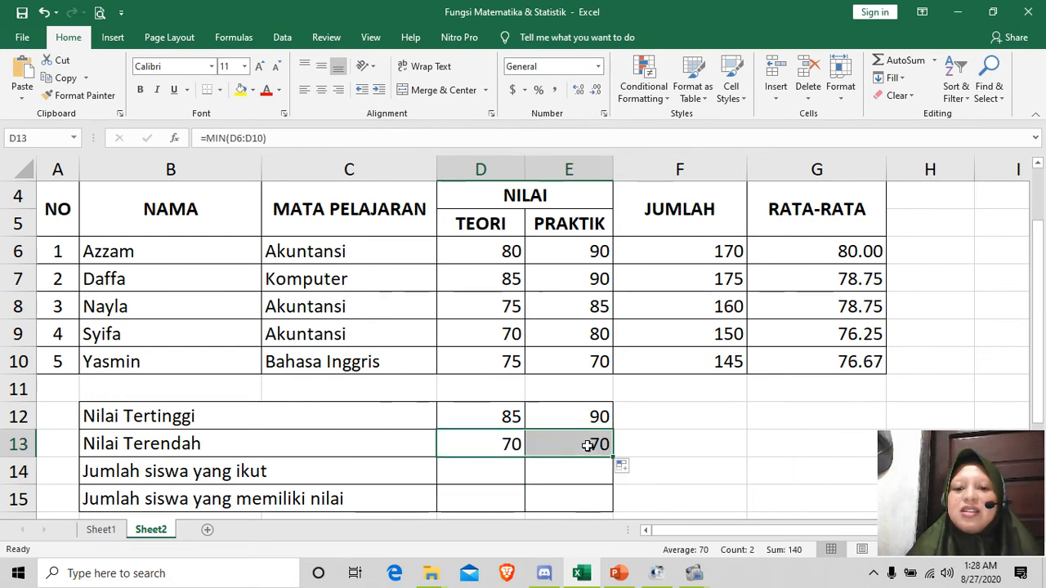
left_click(556, 443)
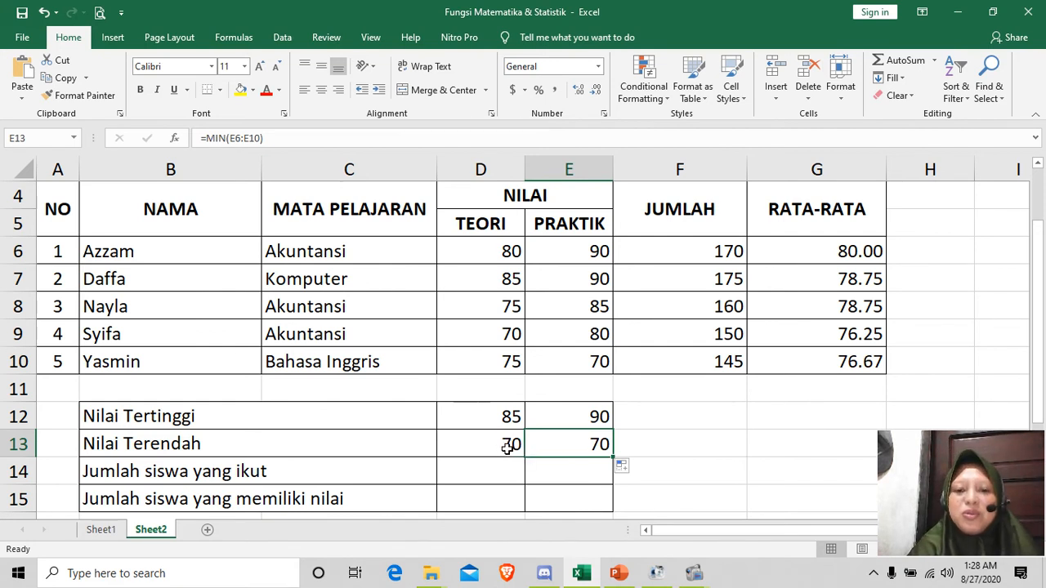
scroll(662, 407, "down", 1)
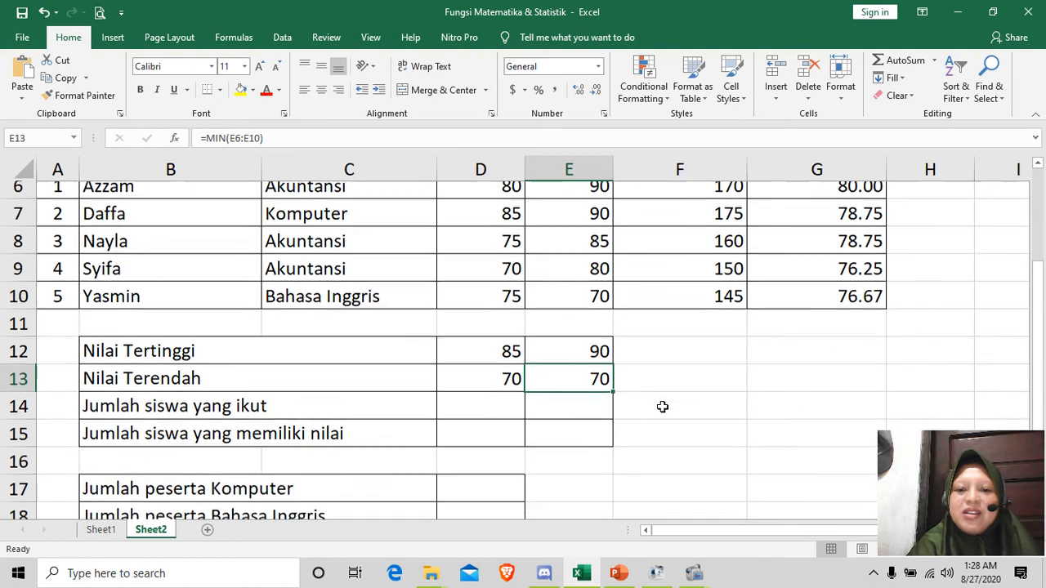
scroll(662, 407, "down", 1)
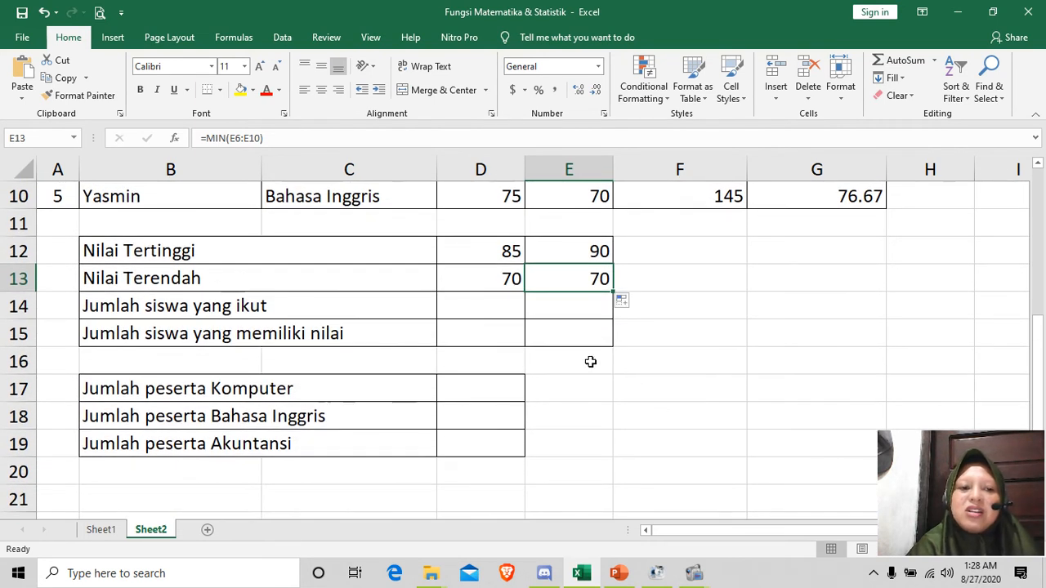
Step: Count the non-empty TEORI cells in D14 beside "Jumlah siswa yang ikut" with the formula =COUNTA(D6:D10)
left_click(496, 312)
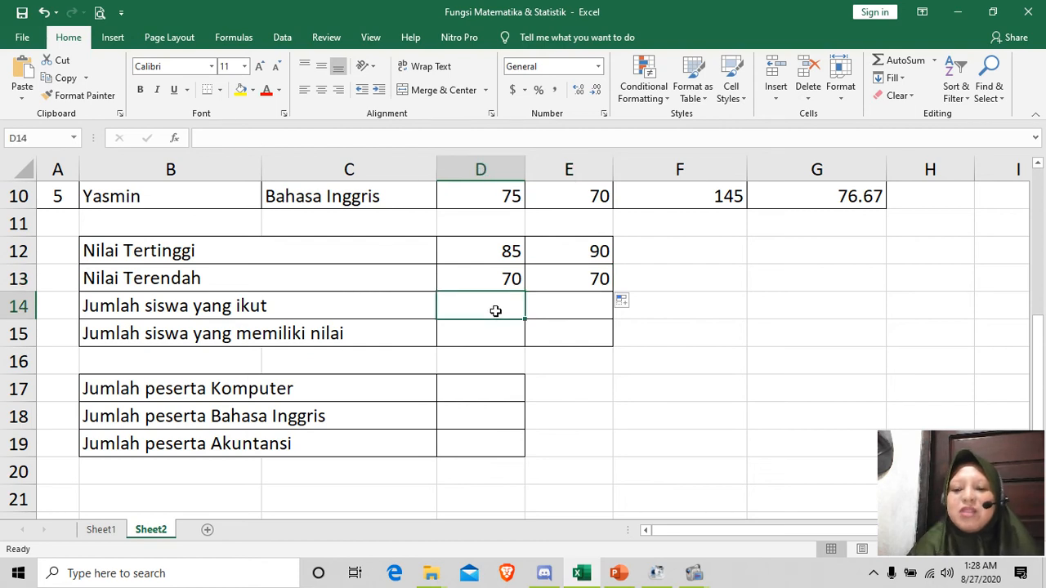
type("=count")
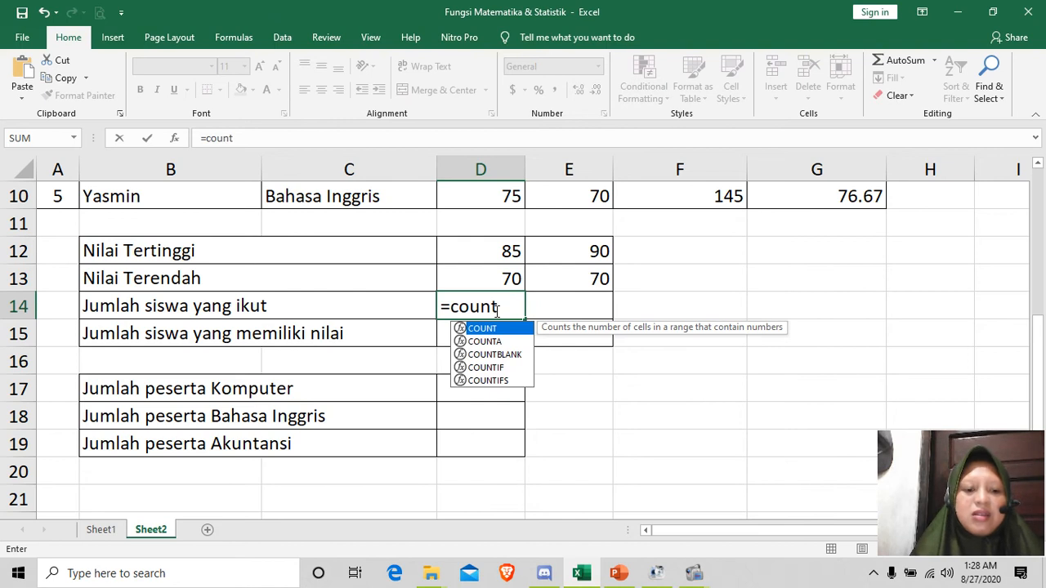
type("a")
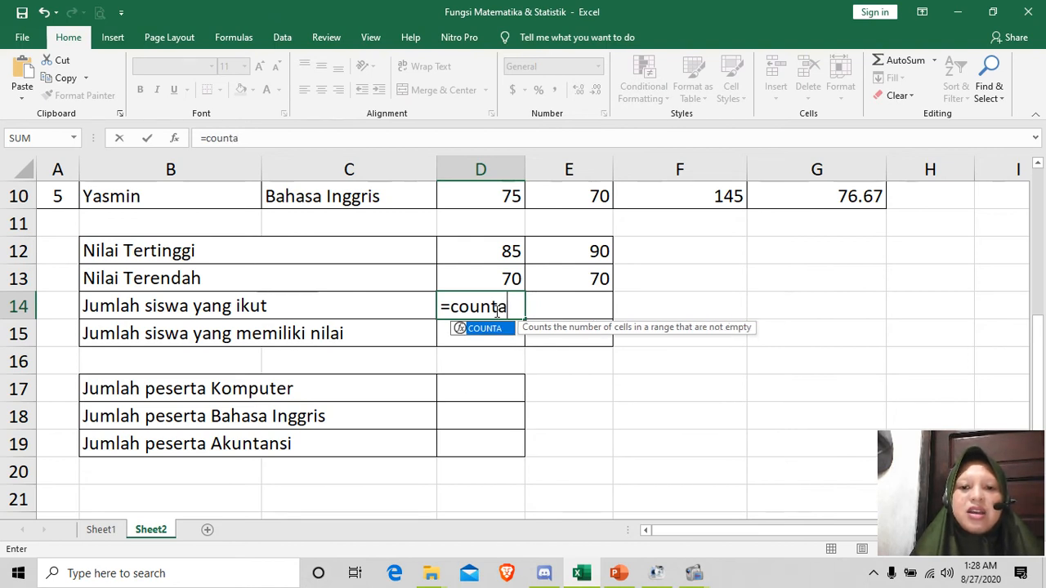
type("(")
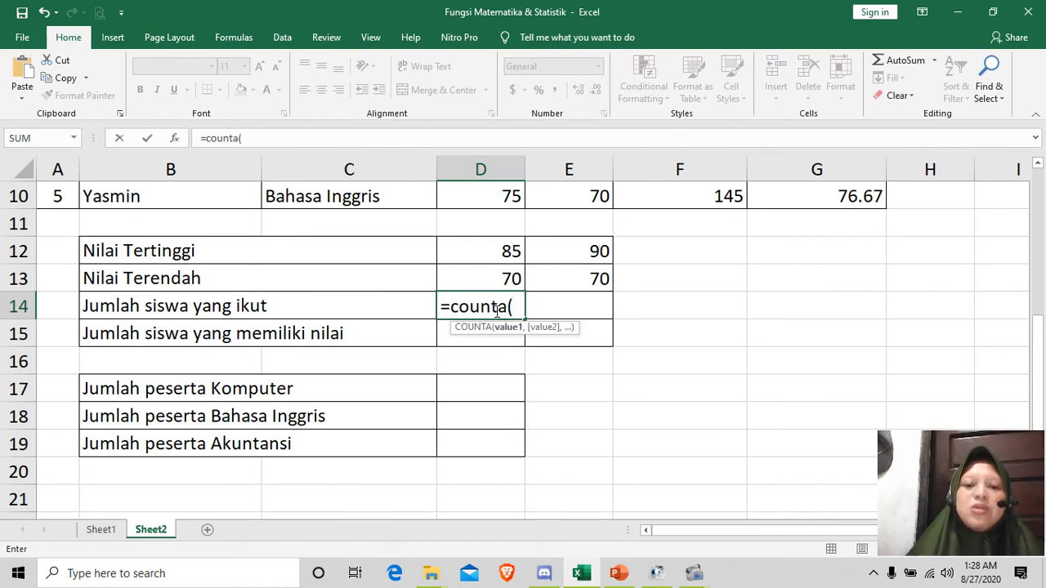
scroll(498, 311, "up", 2)
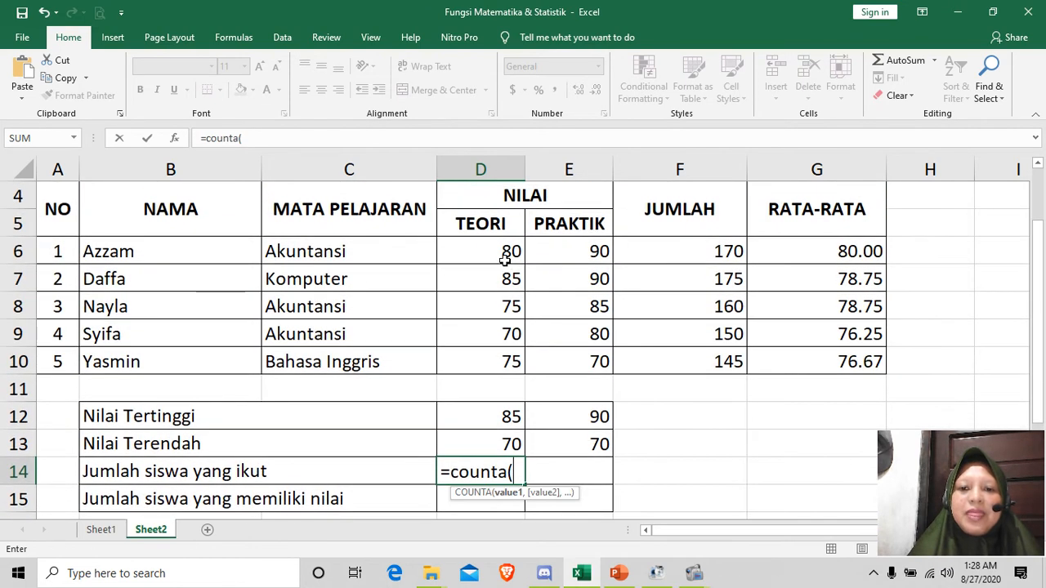
left_click(498, 262)
left_click_drag(498, 262, 498, 362)
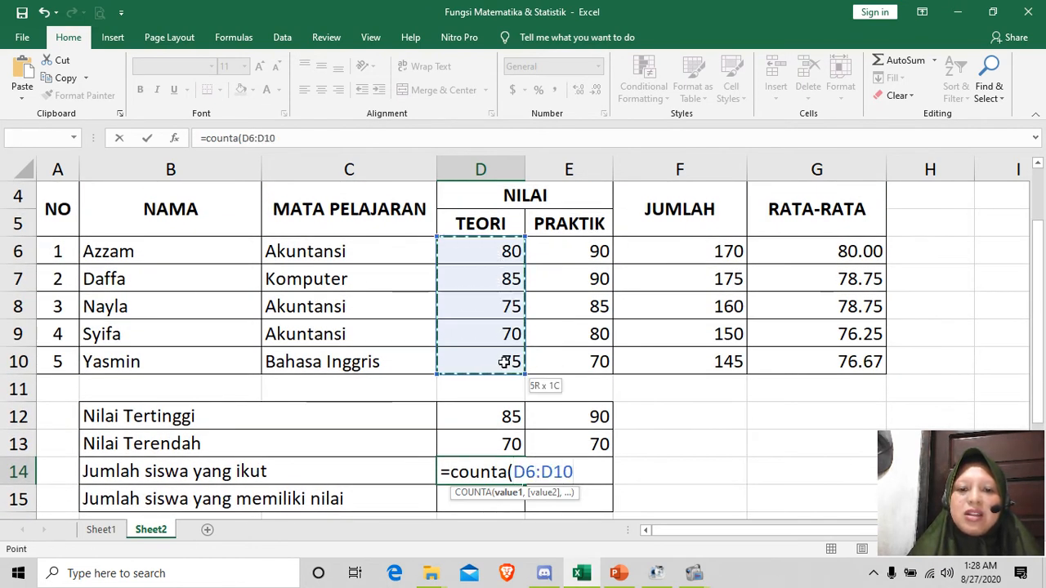
scroll(630, 385, "down", 1)
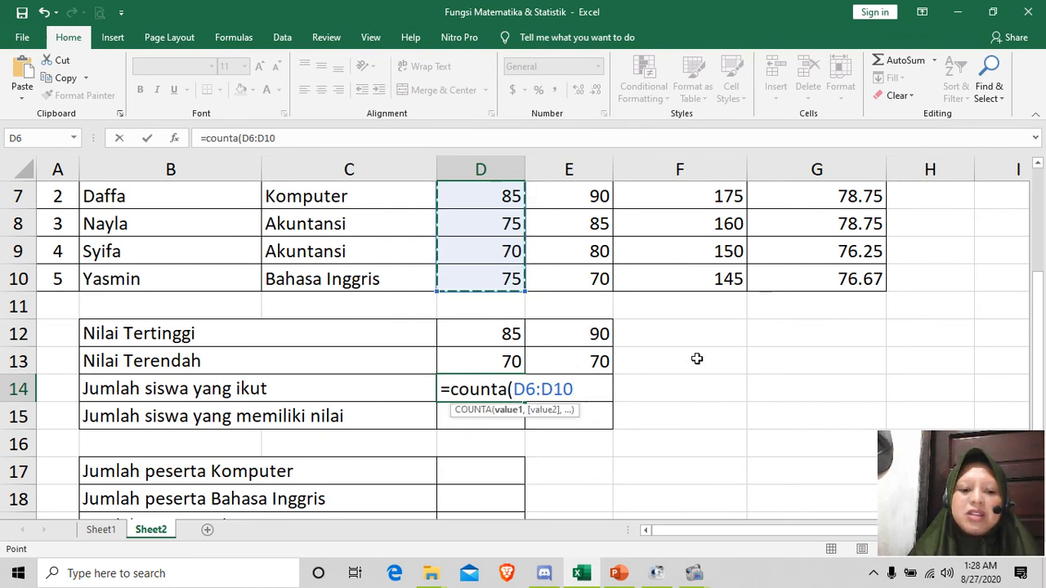
type("(")
key("BackSpace")
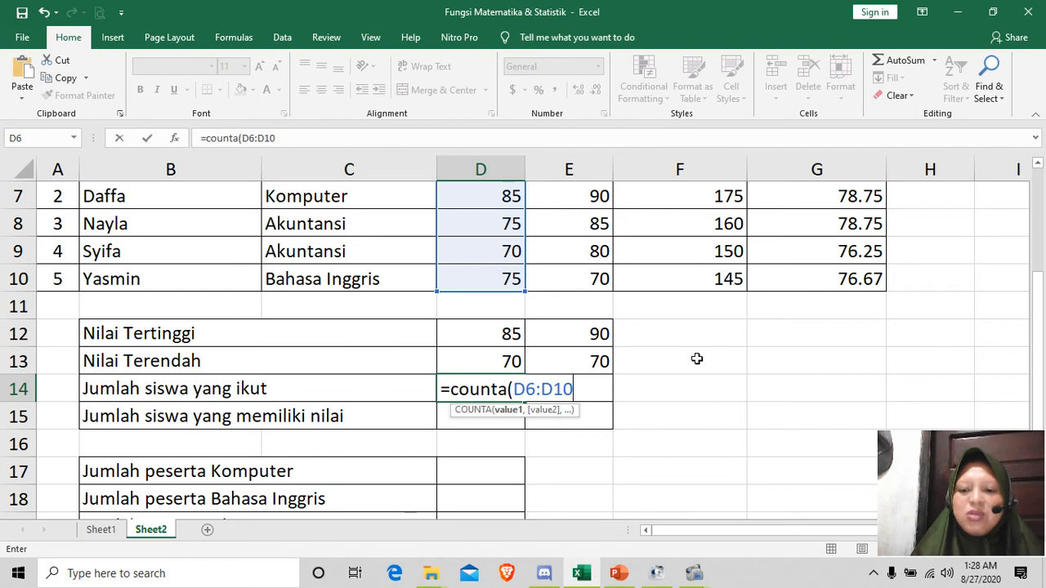
type(")")
key("Return")
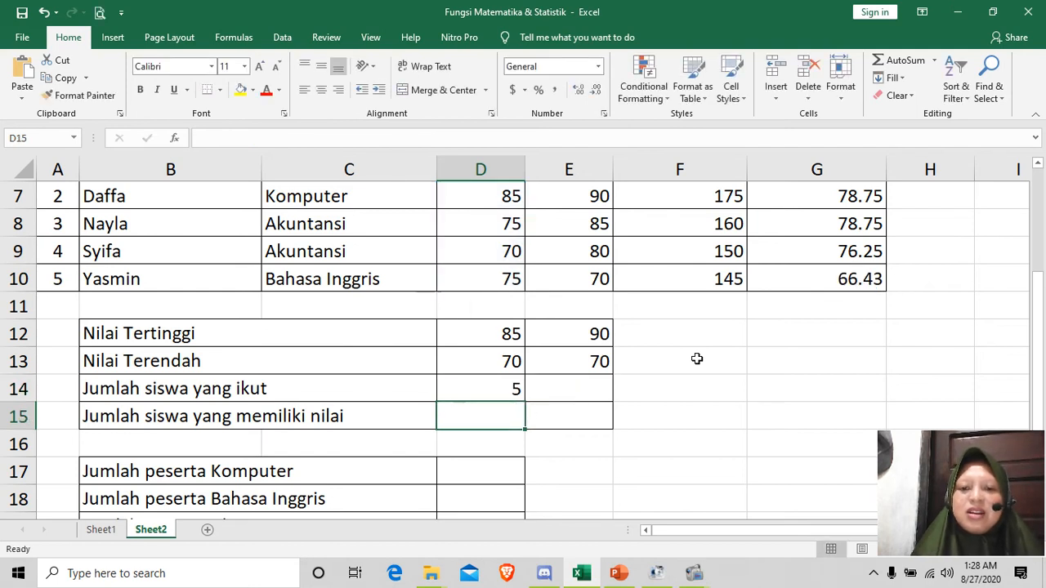
Step: Fill the COUNTA formula from D14 across to E14 for the PRAKTIK scores and check the copied formula
left_click(501, 390)
left_click_drag(526, 402, 599, 401)
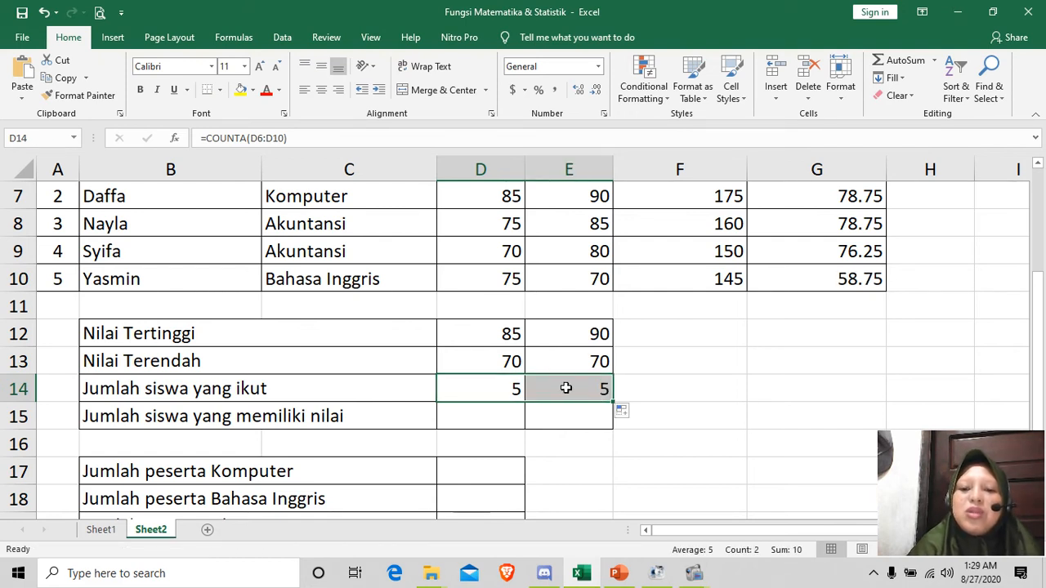
left_click(566, 388)
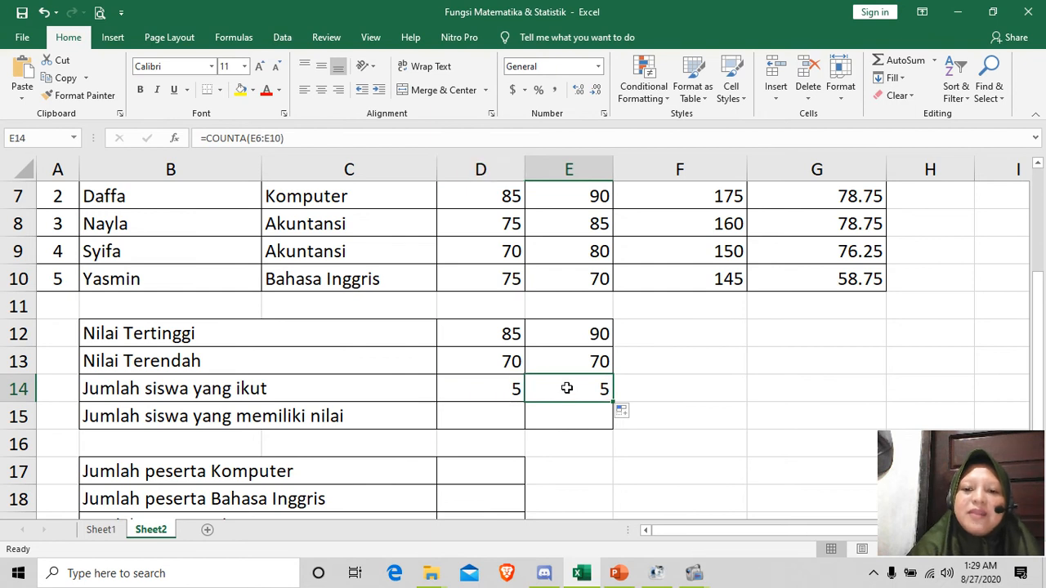
Step: Count the numeric TEORI scores in D15 beside "Jumlah siswa yang memiliki nilai" with the formula =COUNT(D6:D10)
left_click(489, 417)
type("=cou")
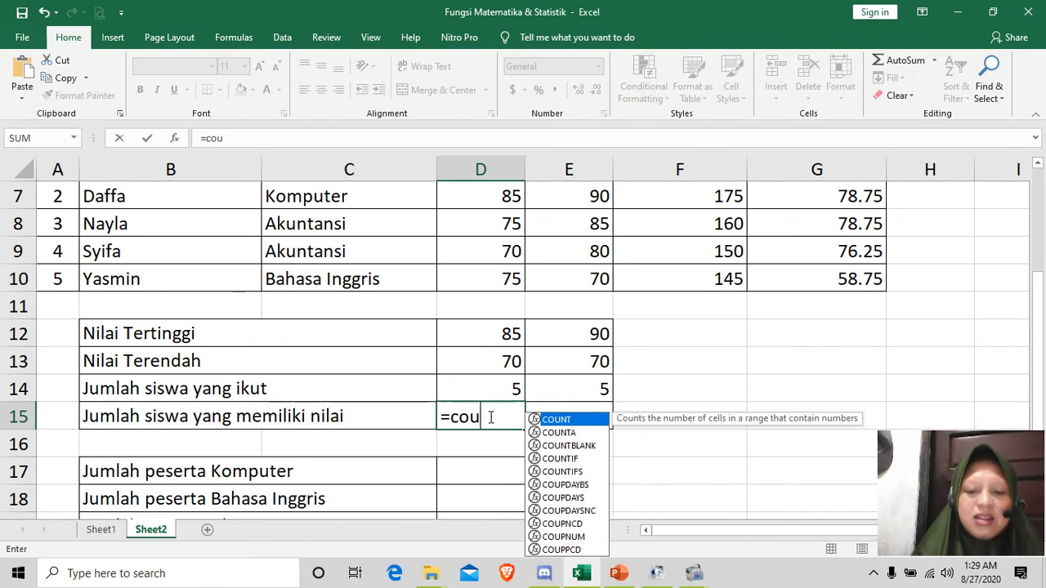
type("nt(")
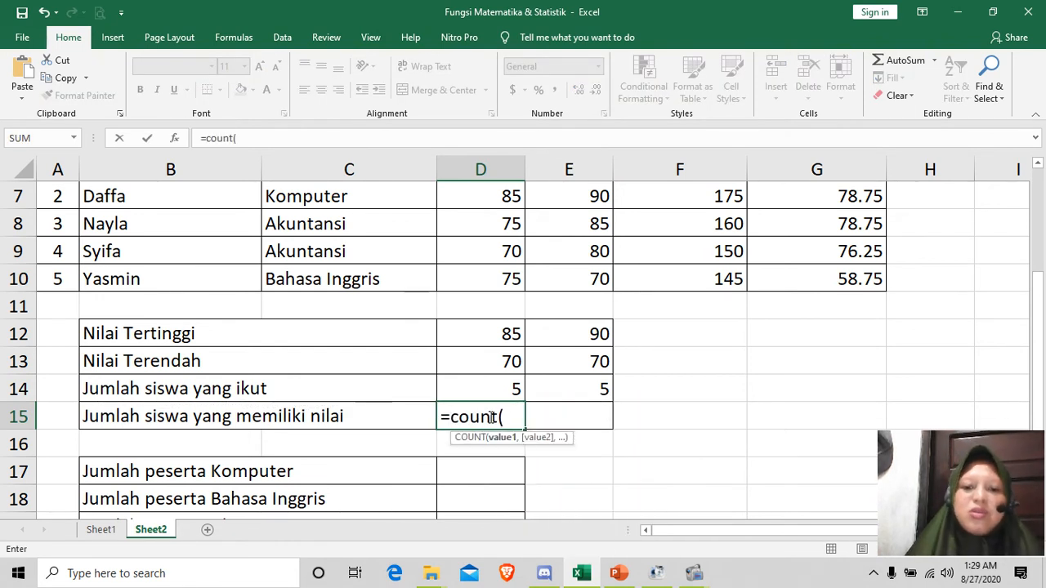
scroll(486, 346, "up", 2)
left_click_drag(490, 332, 499, 438)
scroll(558, 407, "down", 4)
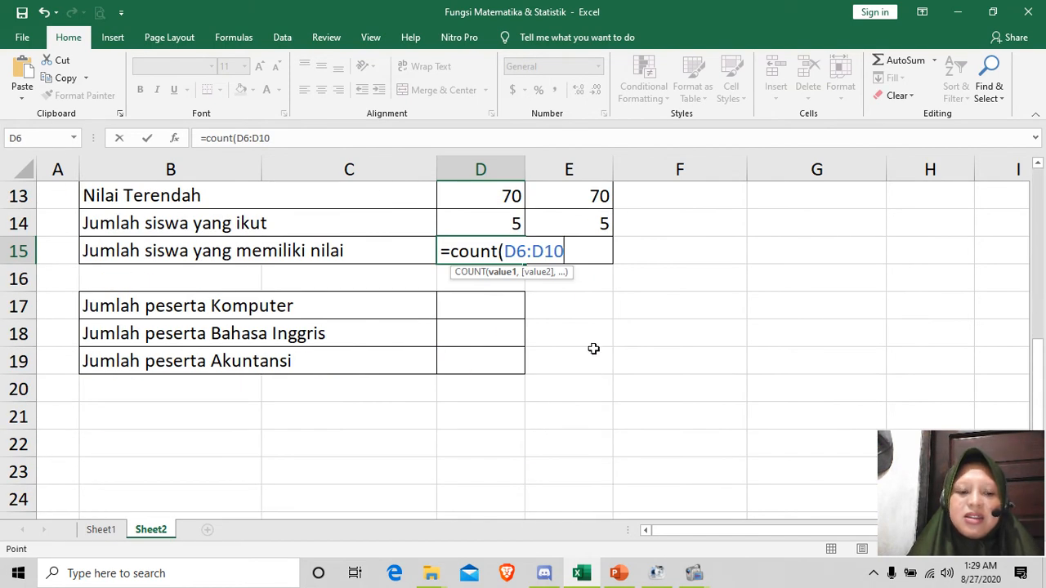
type(")")
key("Return")
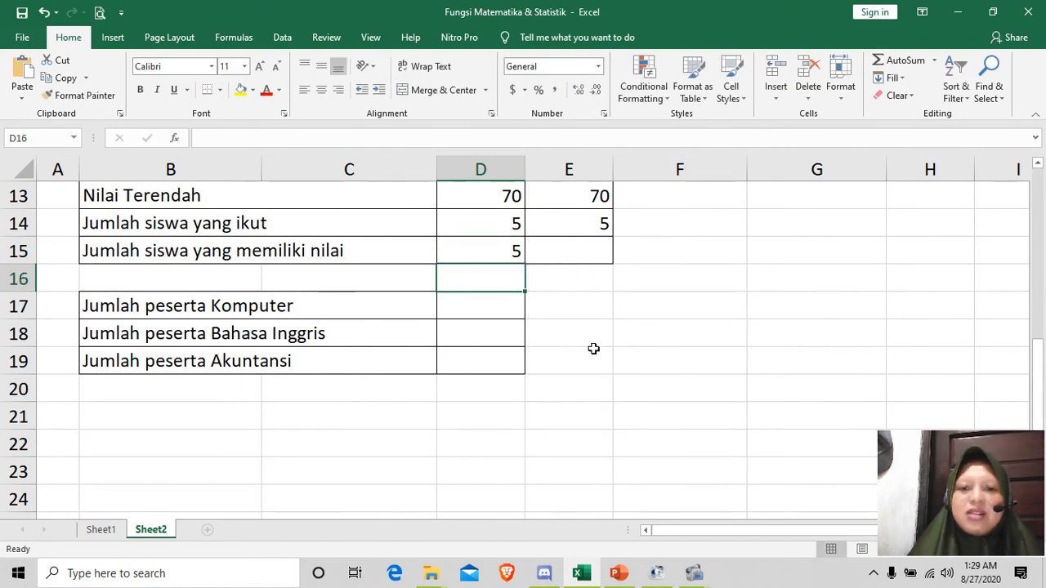
Step: Fill the COUNT formula from D15 across to E15 for the PRAKTIK scores and check the copied formula
left_click(474, 250)
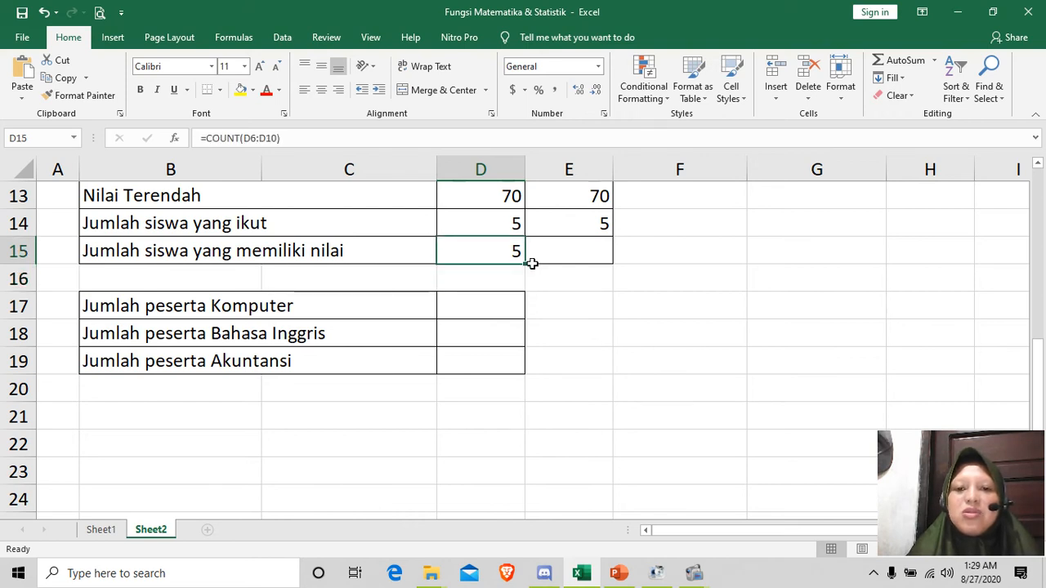
left_click_drag(527, 263, 595, 264)
left_click(575, 252)
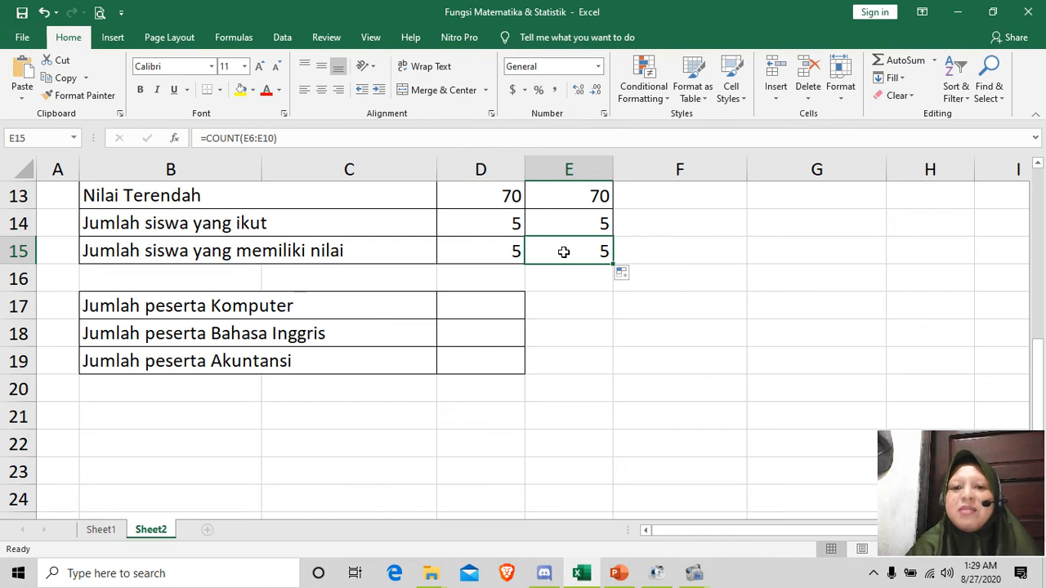
Step: Count the Komputer participants in D17 beside "Jumlah peserta Komputer" with the formula =COUNTIF(C6:C10,"Komputer")
scroll(564, 252, "up", 1)
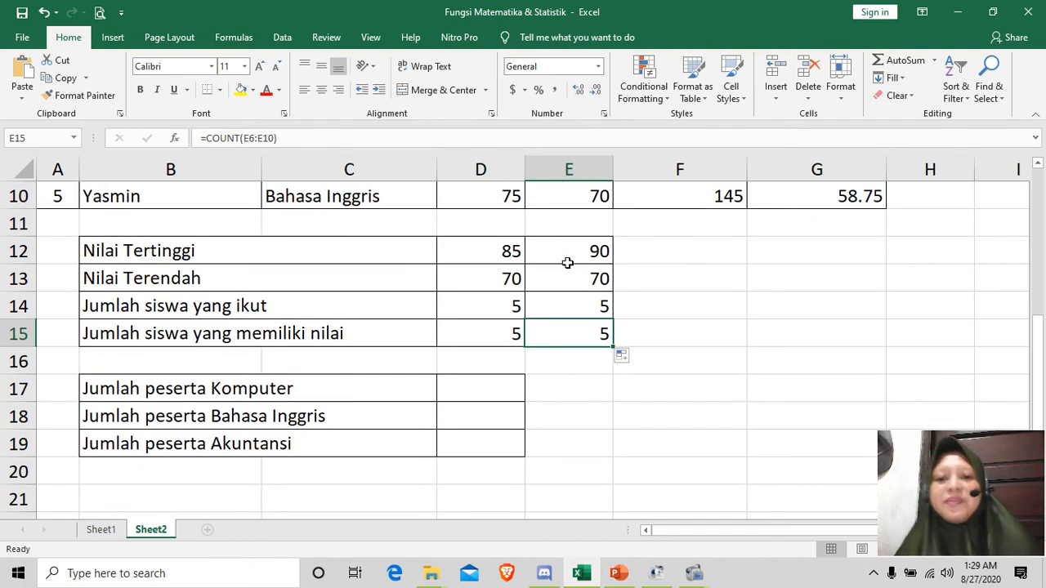
scroll(568, 261, "up", 1)
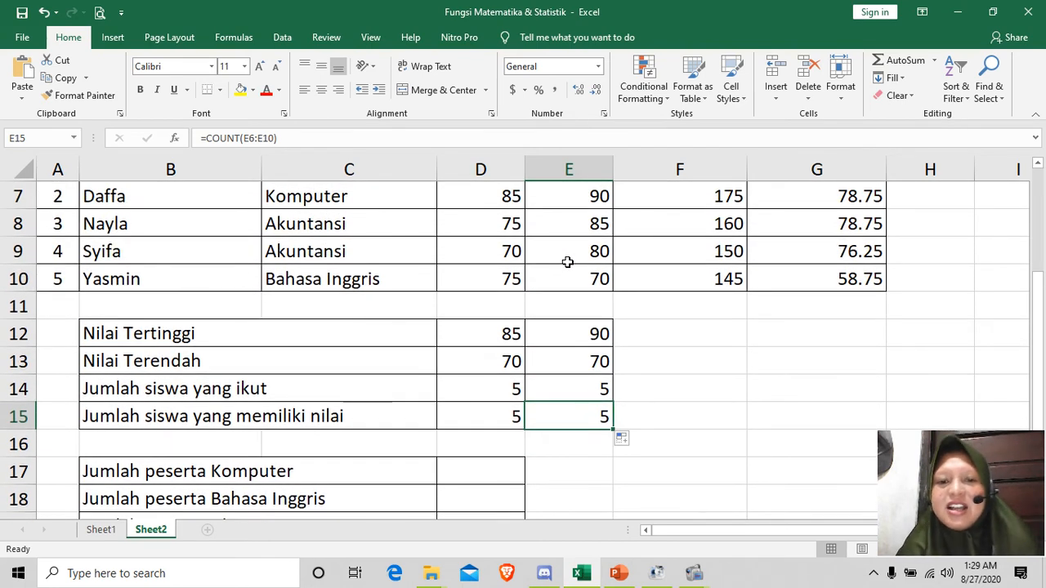
scroll(567, 261, "down", 1)
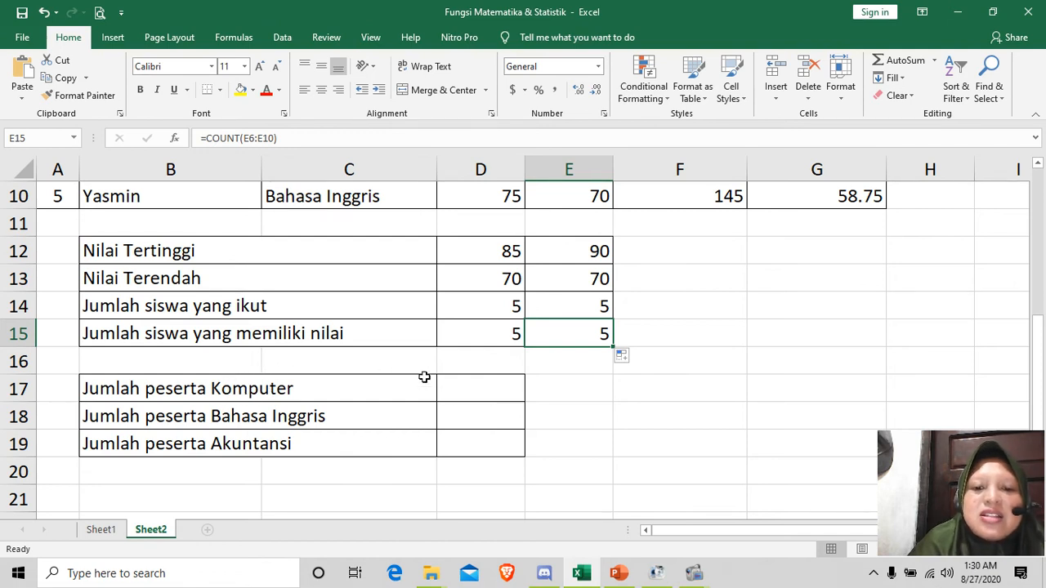
left_click(449, 390)
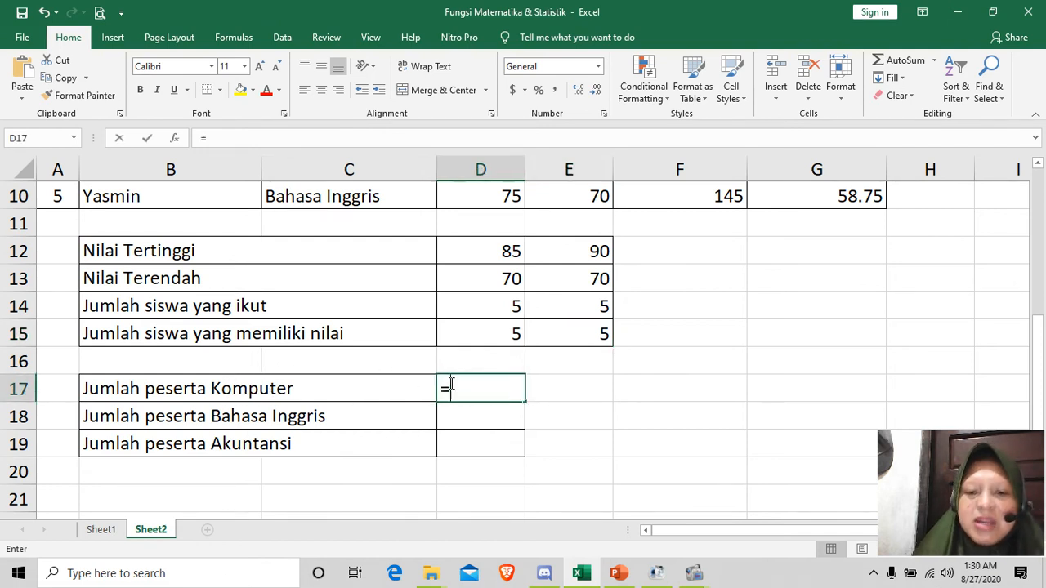
type("=countif")
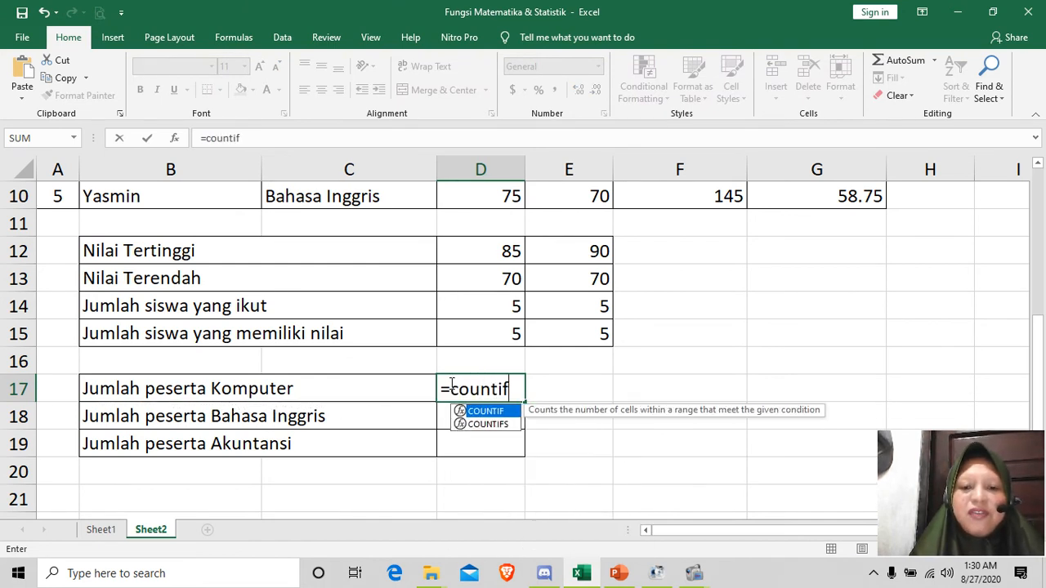
type("(")
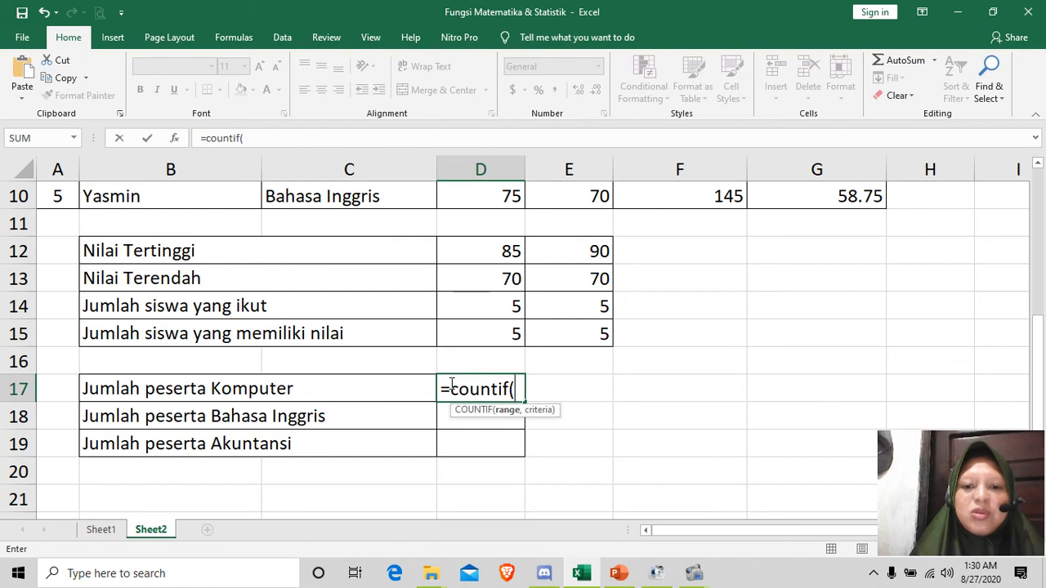
scroll(452, 387, "up", 3)
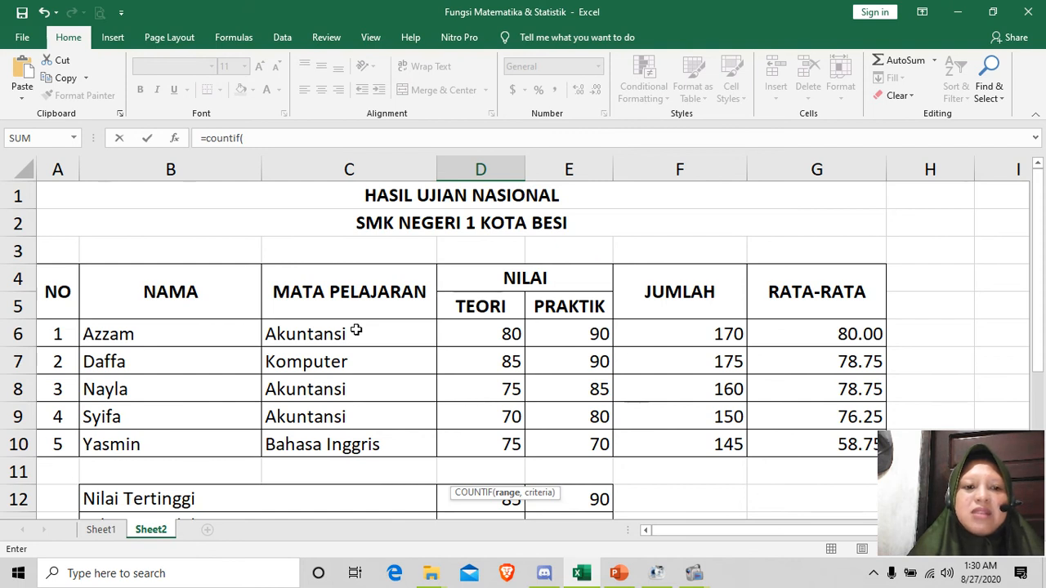
left_click_drag(356, 331, 349, 440)
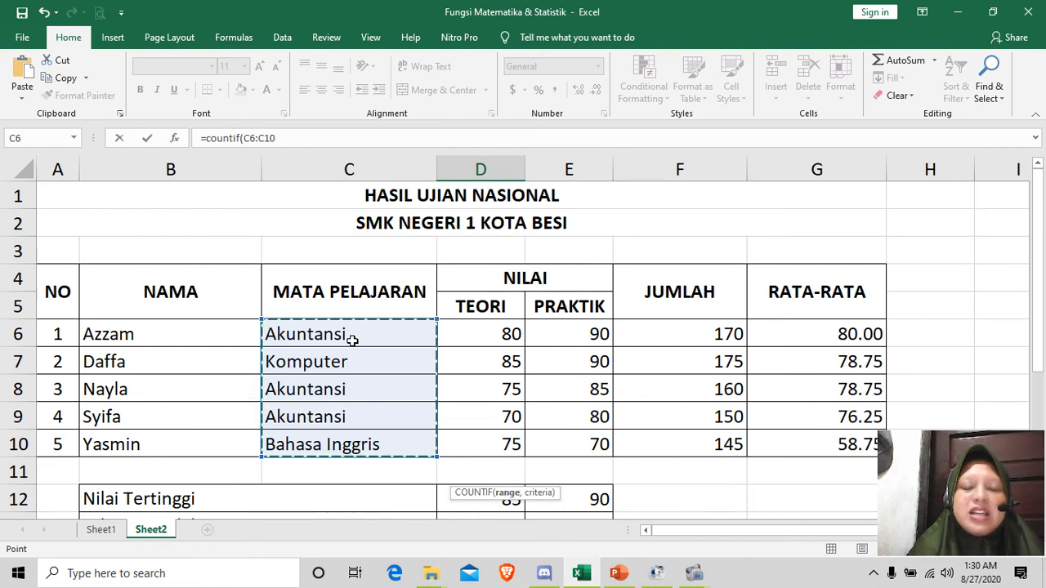
scroll(351, 340, "down", 2)
scroll(352, 345, "down", 1)
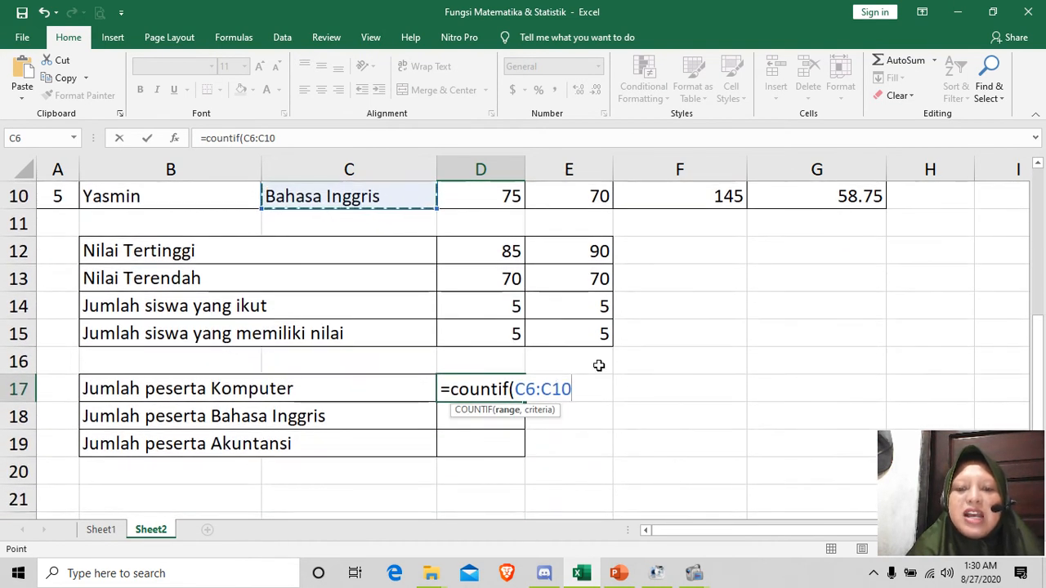
type(",")
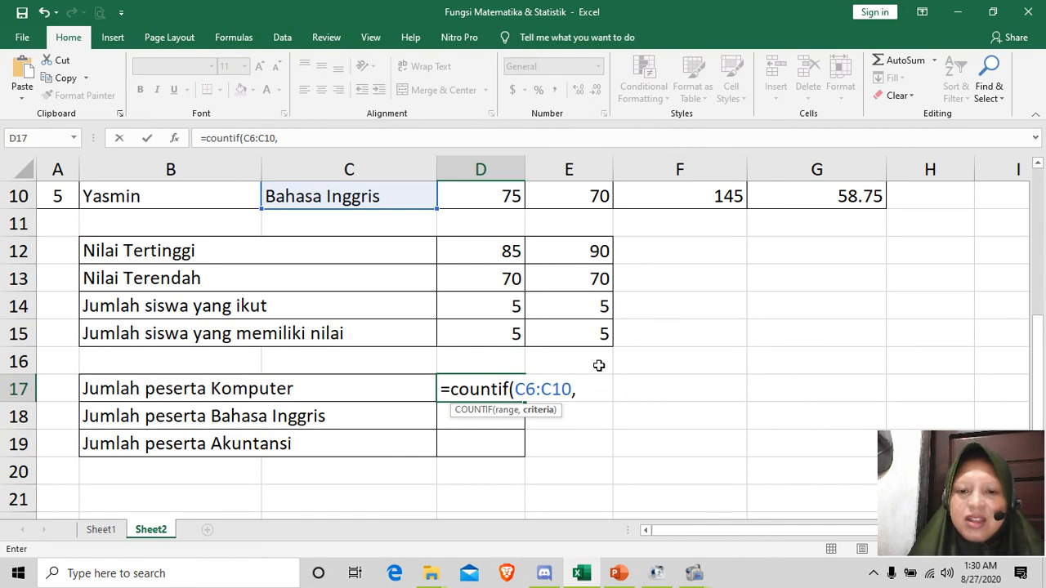
type("\"")
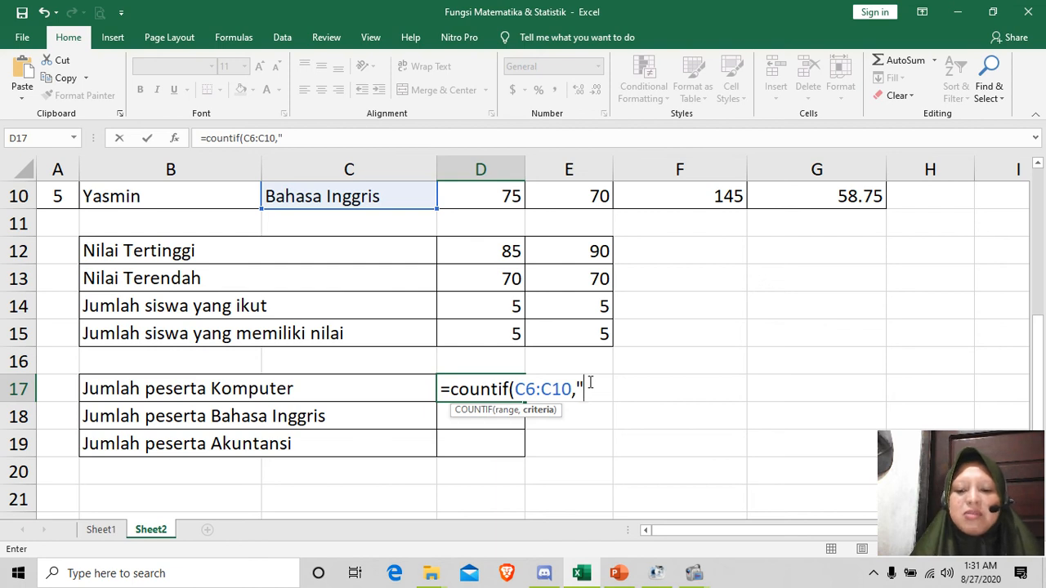
type("Komputer\"")
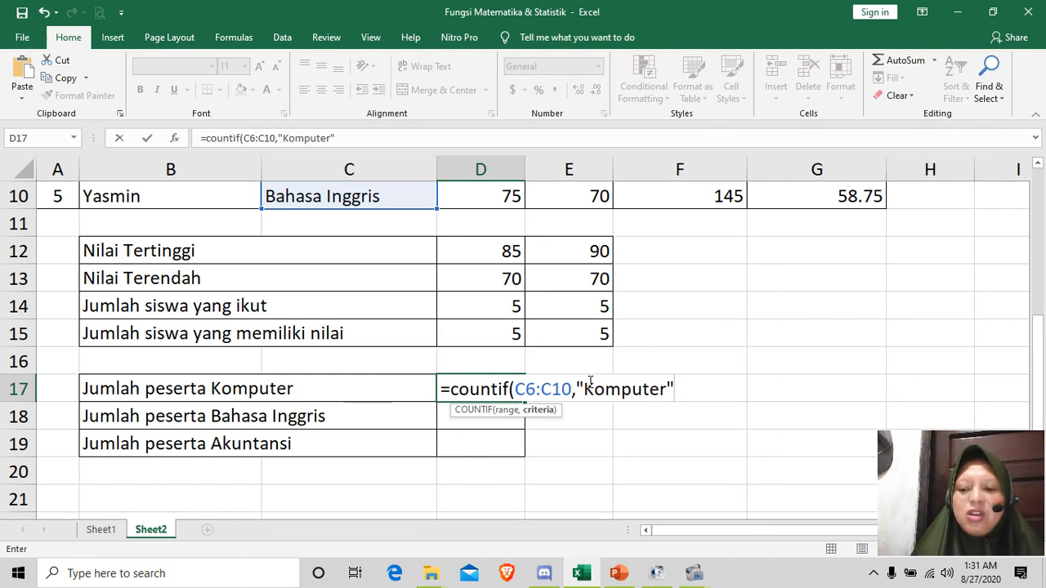
type(")")
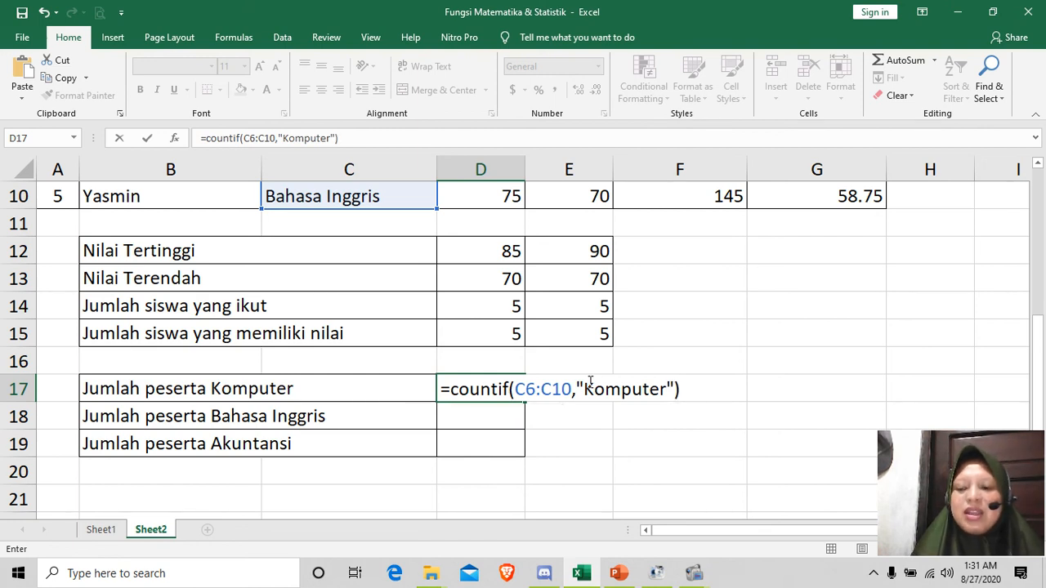
key("Return")
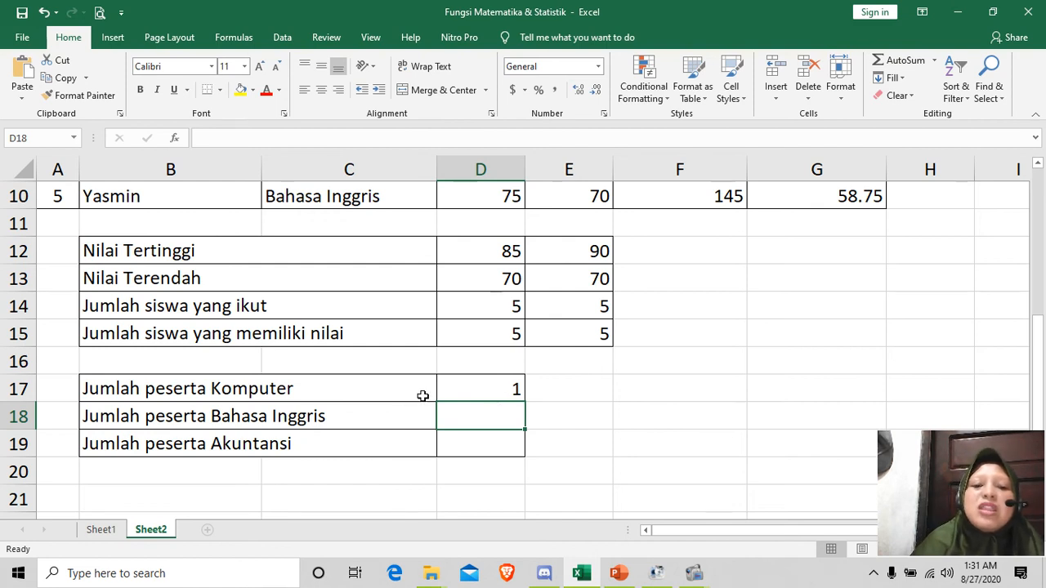
Step: Count the Bahasa Inggris participants in D18 beside "Jumlah peserta Bahasa Inggris" with the formula =COUNTIF(C6:C10,"Bahasa Inggris")
scroll(423, 396, "up", 2)
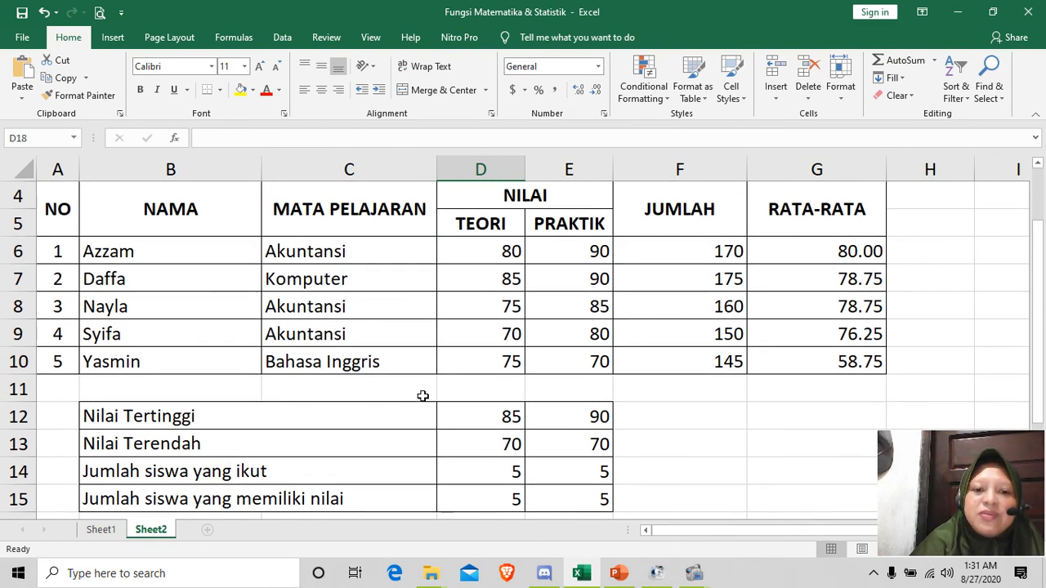
scroll(423, 396, "down", 2)
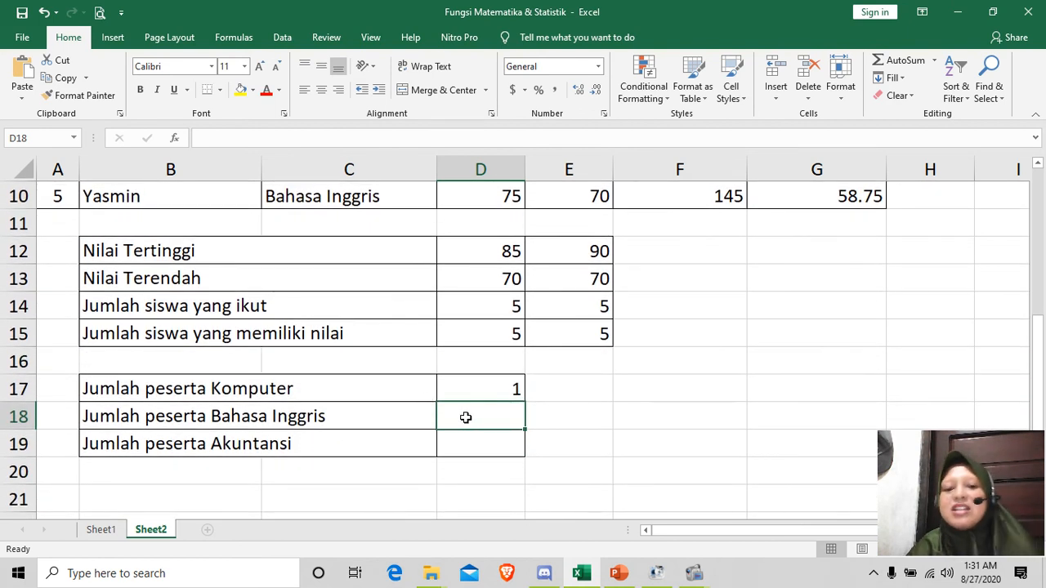
type("=")
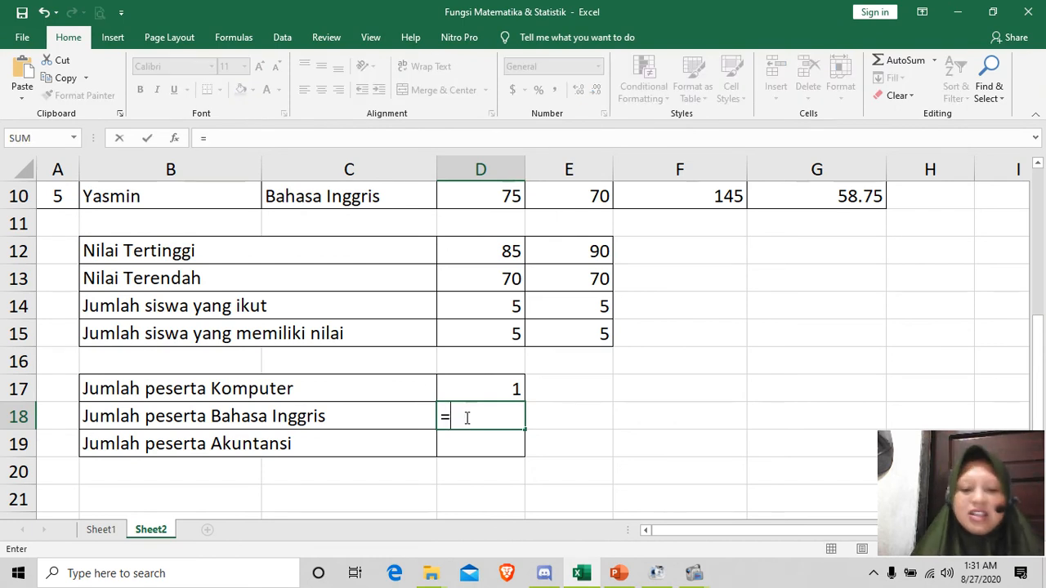
type("countif(")
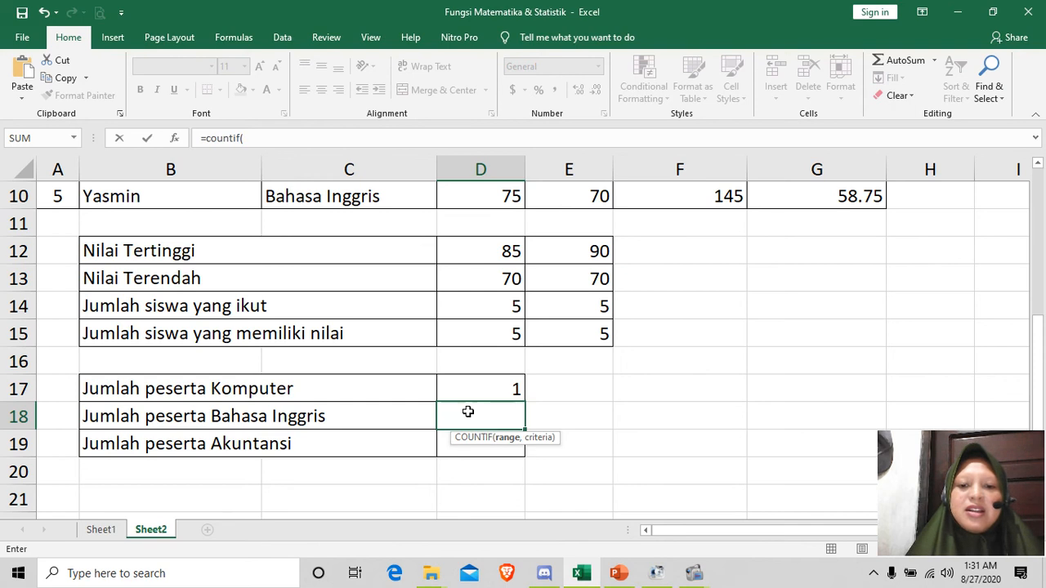
scroll(467, 408, "up", 2)
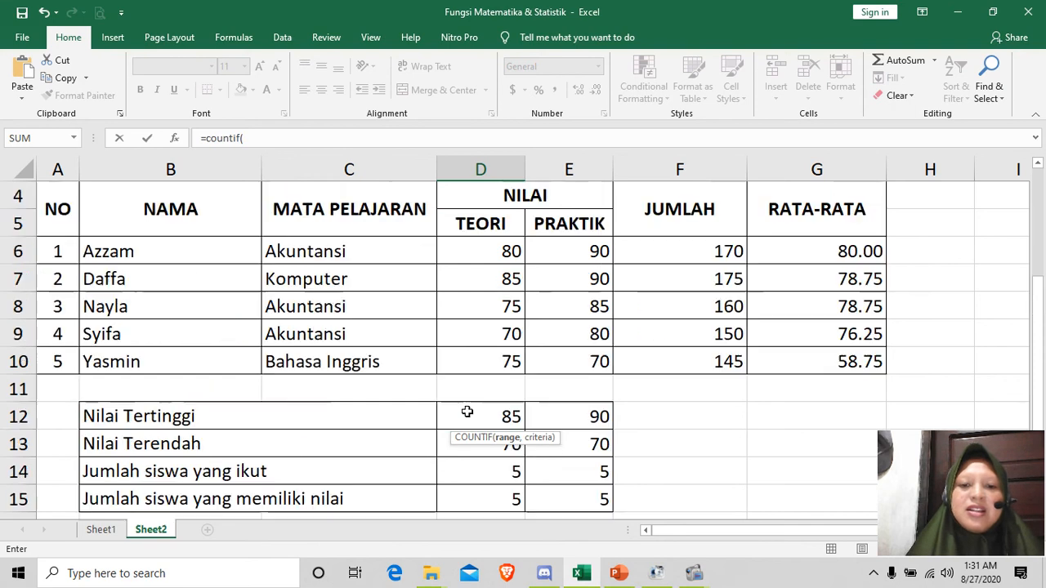
left_click_drag(376, 250, 381, 362)
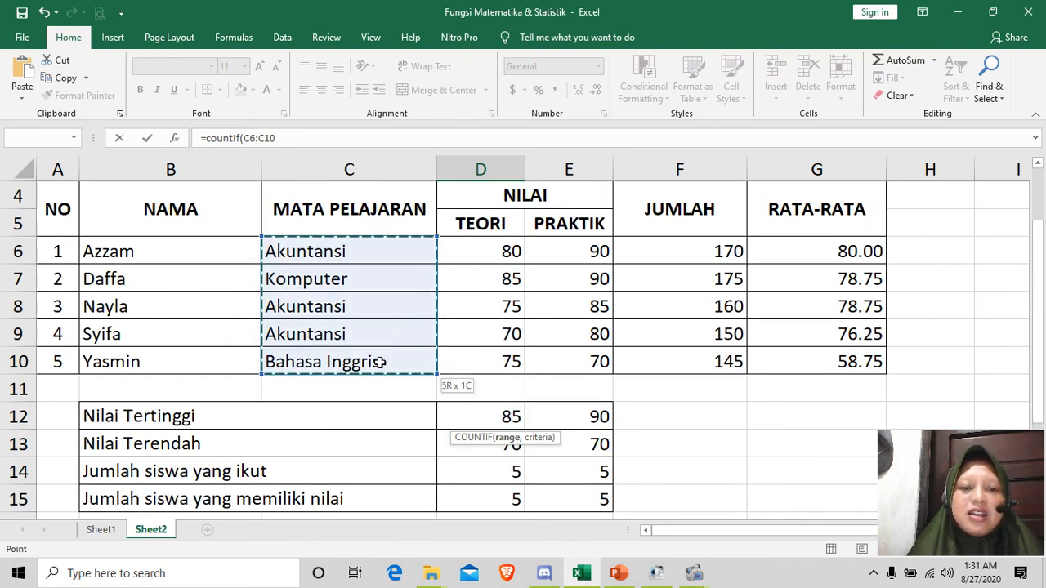
scroll(542, 374, "down", 1)
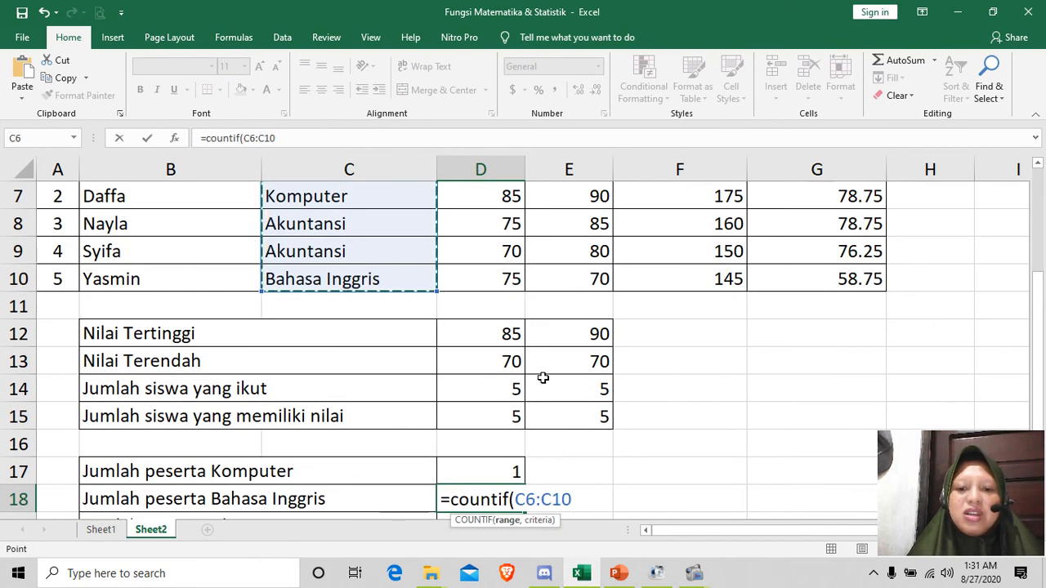
type(",")
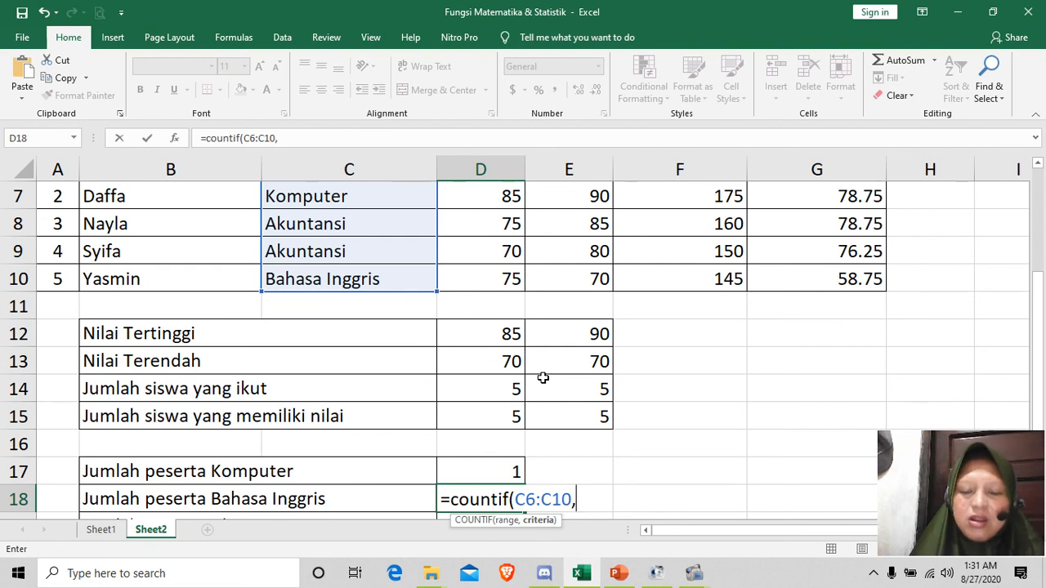
type("\"Bahaa")
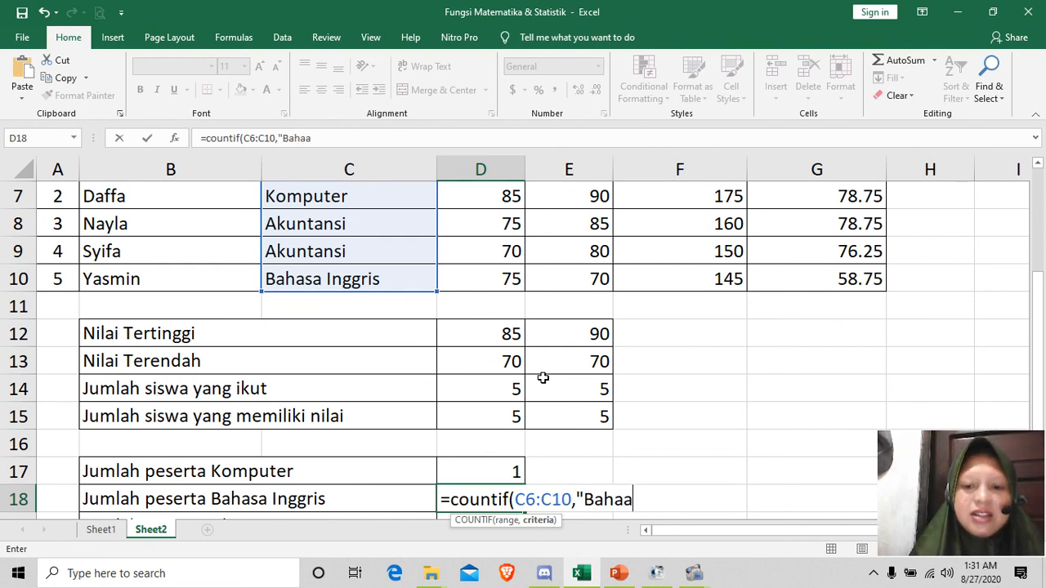
key("BackSpace")
type("sa Inggris\"")
type(")")
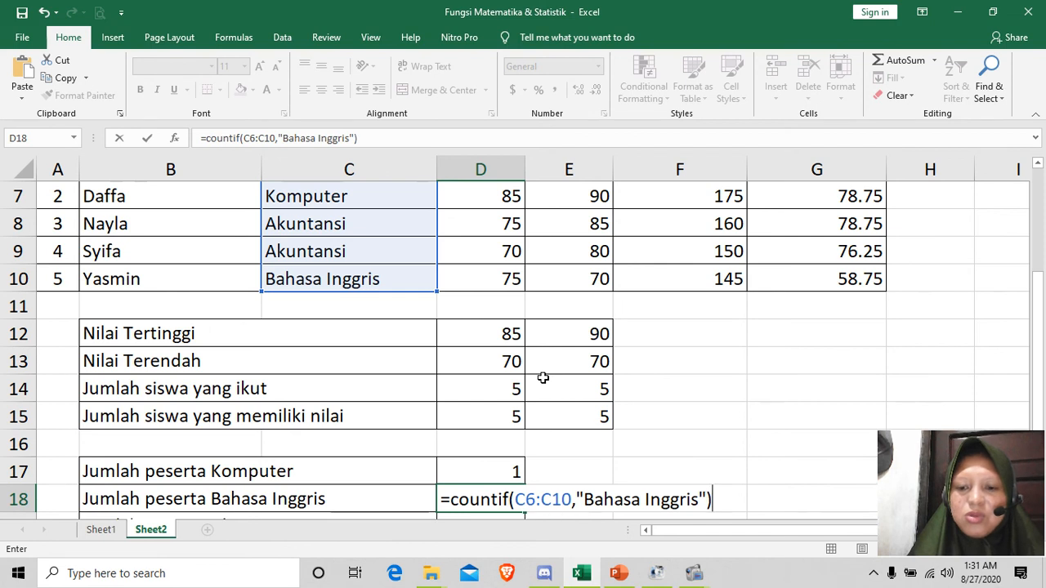
key("Return")
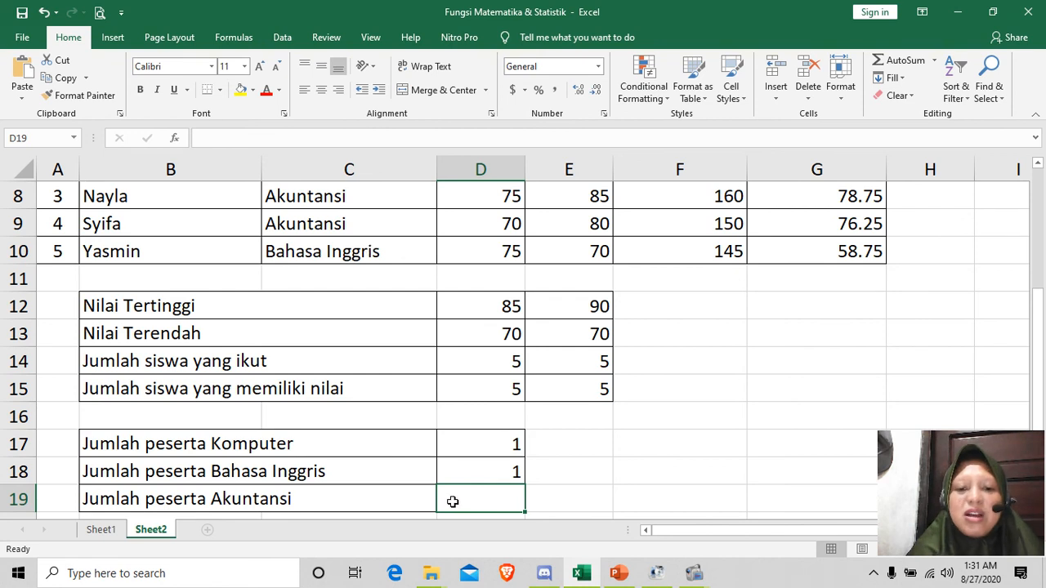
Step: Count the Akuntansi participants in D19 beside "Jumlah peserta Akuntansi" with the formula =COUNTIF(C6:C10,"Akuntansi")
type("=")
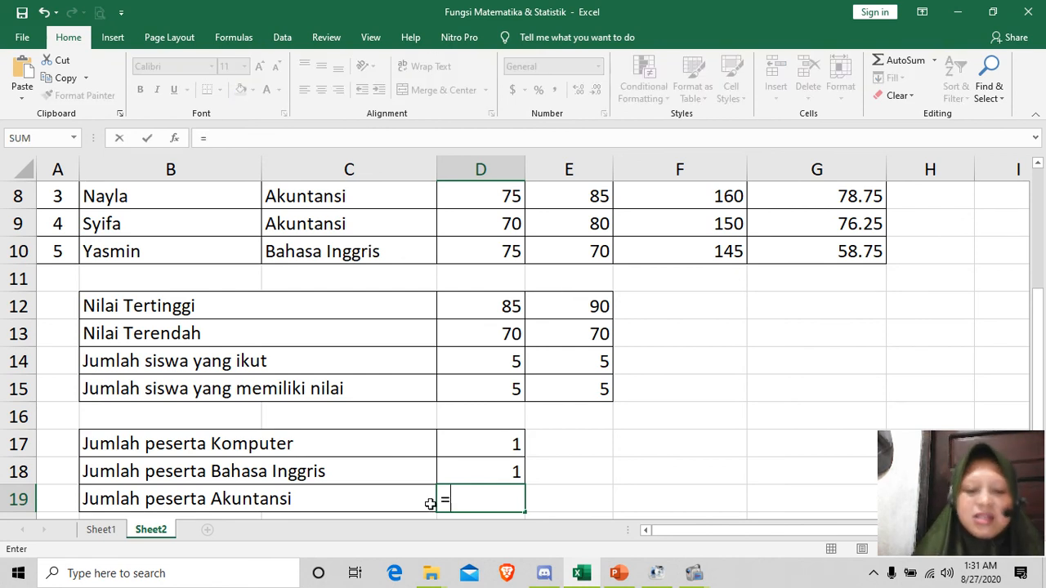
type("countif(")
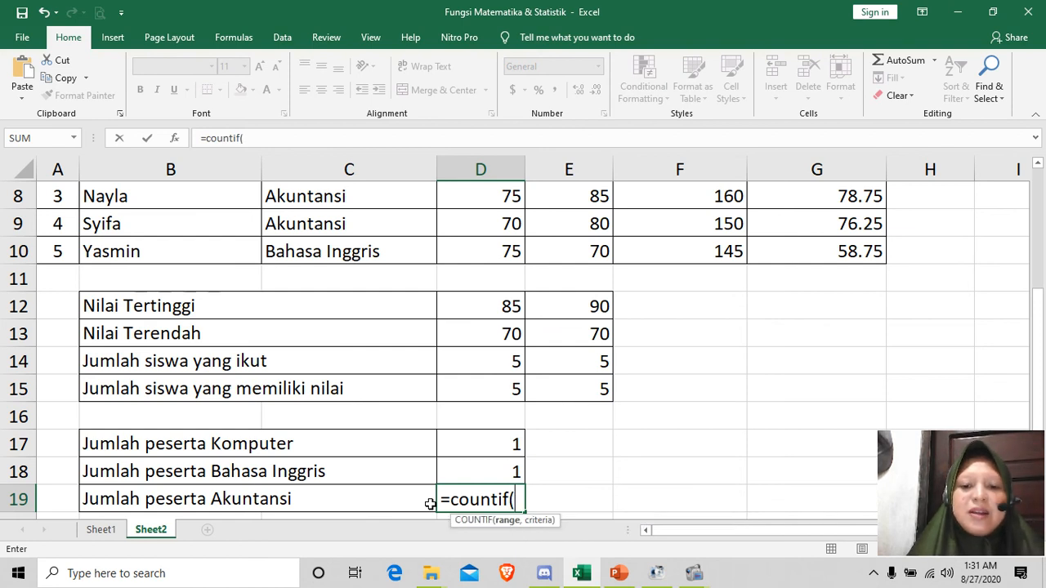
scroll(392, 274, "up", 2)
left_click_drag(358, 307, 338, 412)
scroll(499, 432, "down", 3)
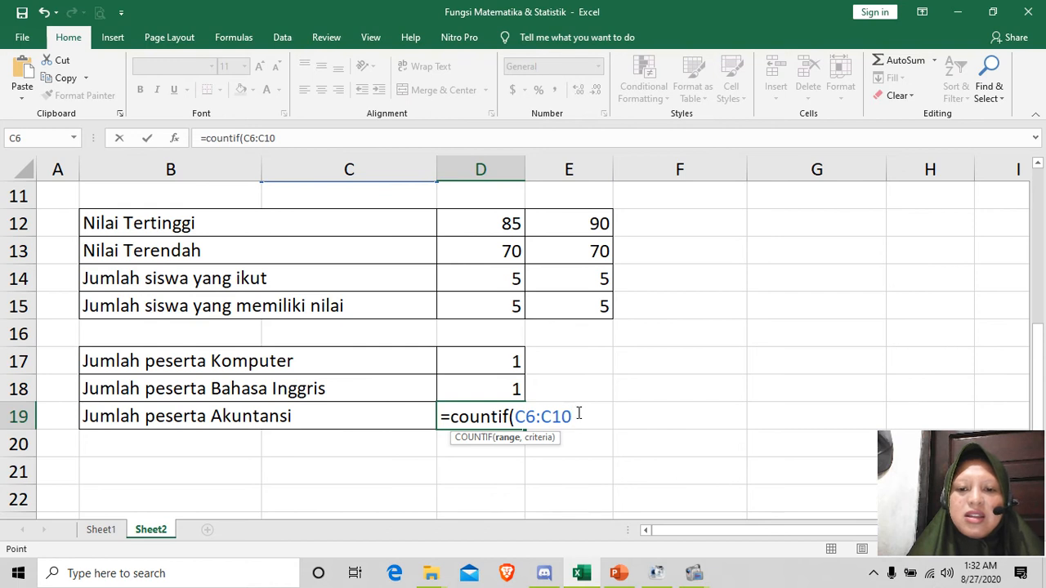
type(",")
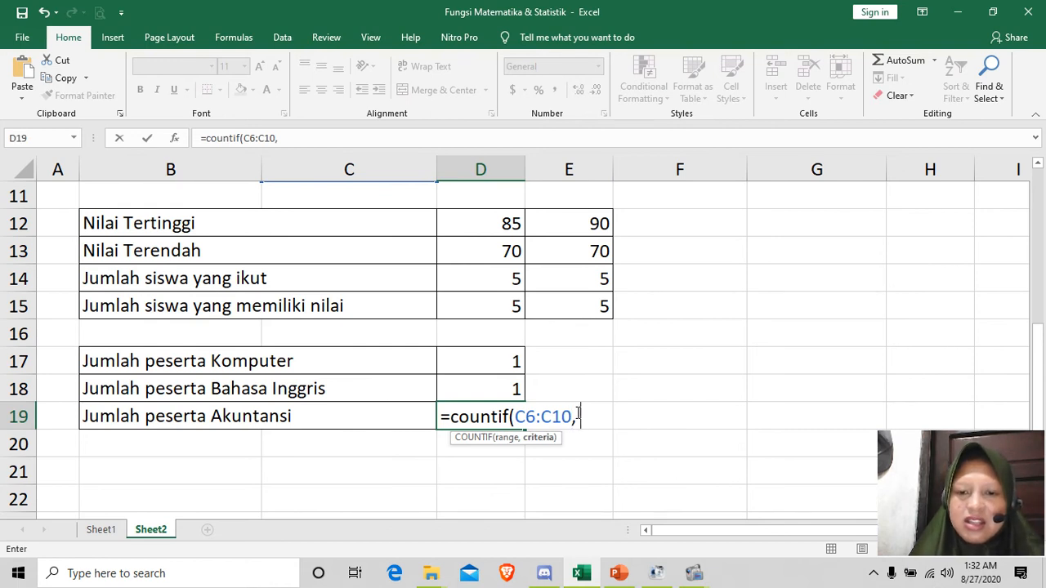
type("\"Akunta")
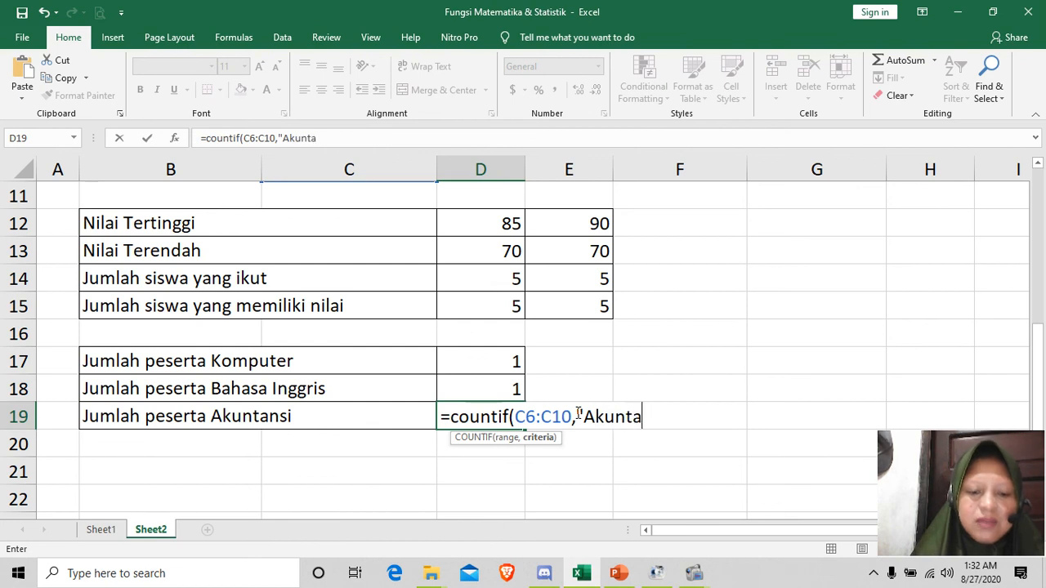
type("nsi\"")
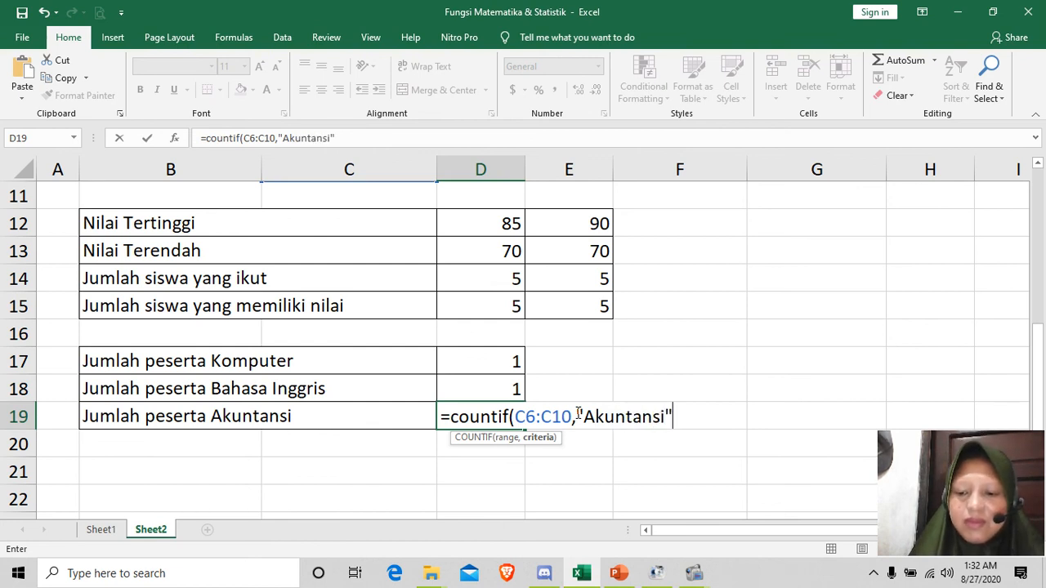
type(")")
key("Return")
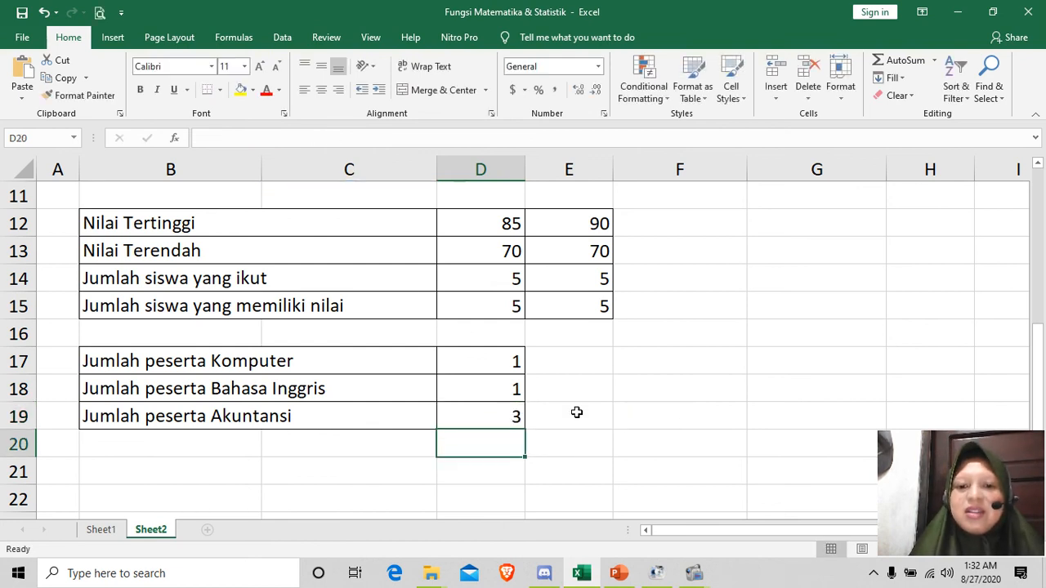
Step: Check the participant counts against the MATA PELAJARAN column and switch to the PowerPoint slide show with the SOAL questions
scroll(563, 411, "up", 1)
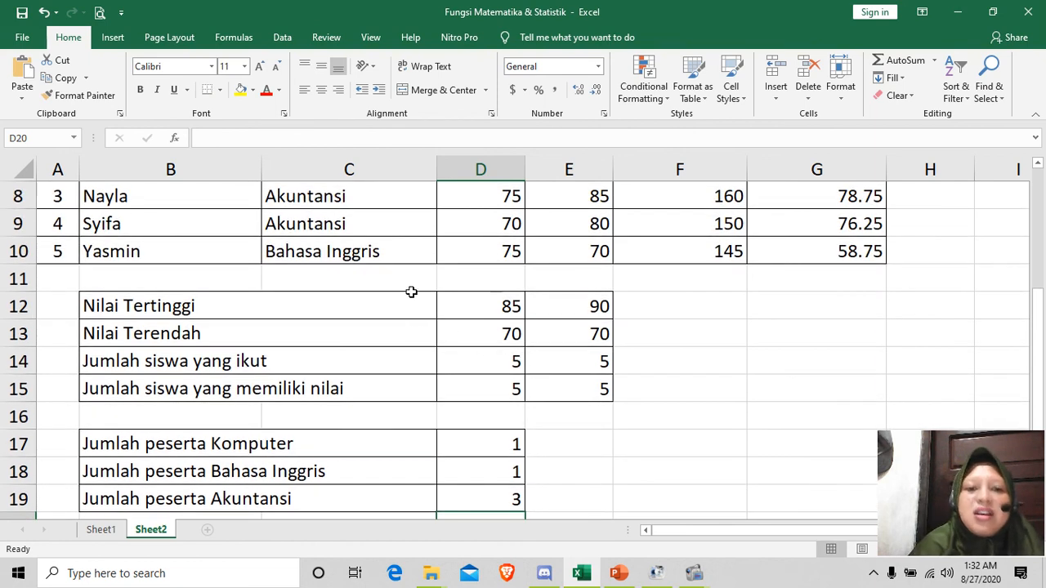
scroll(408, 294, "up", 1)
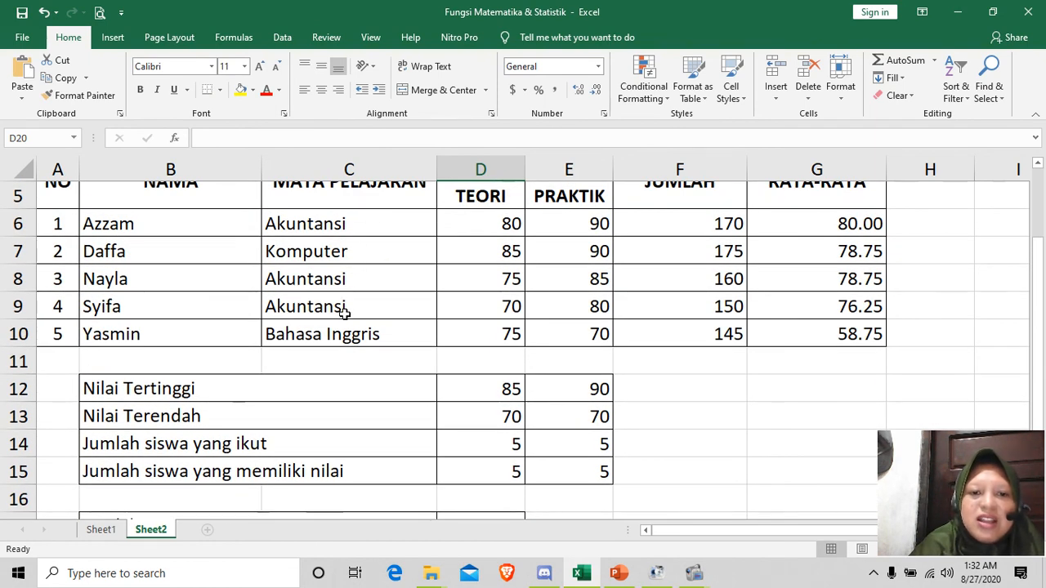
scroll(760, 294, "down", 2)
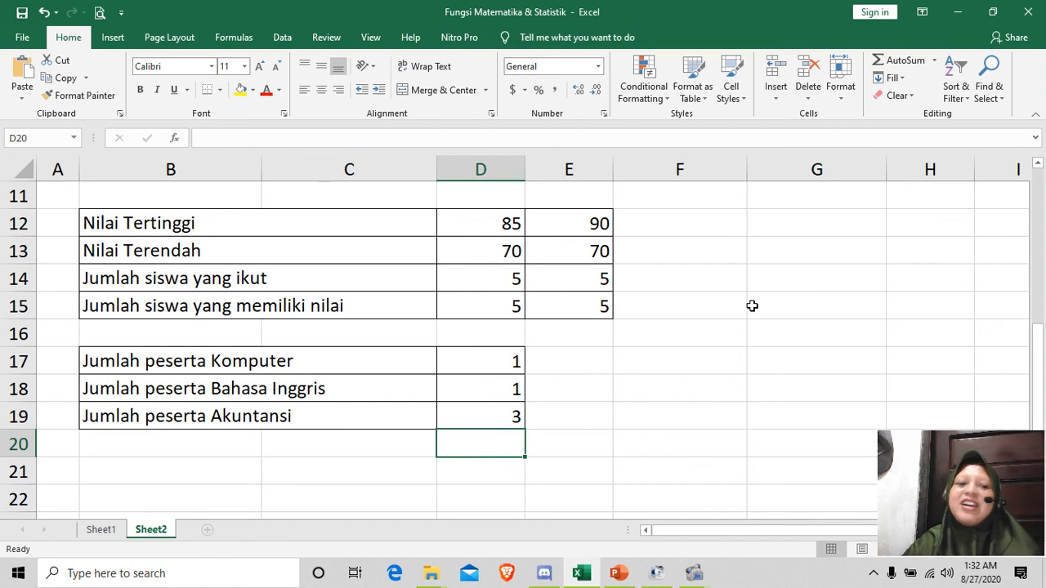
scroll(752, 306, "up", 1)
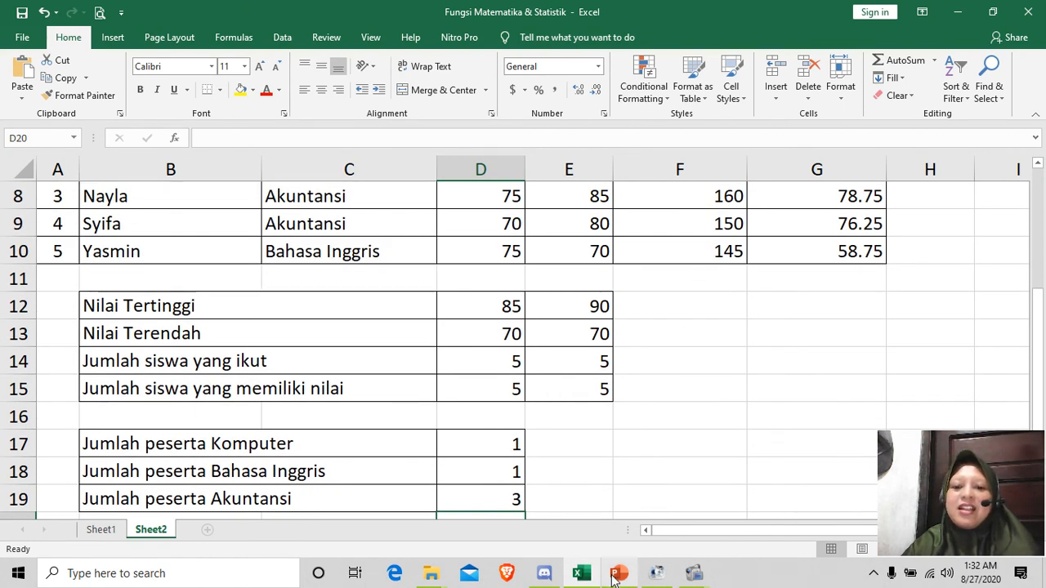
left_click(617, 574)
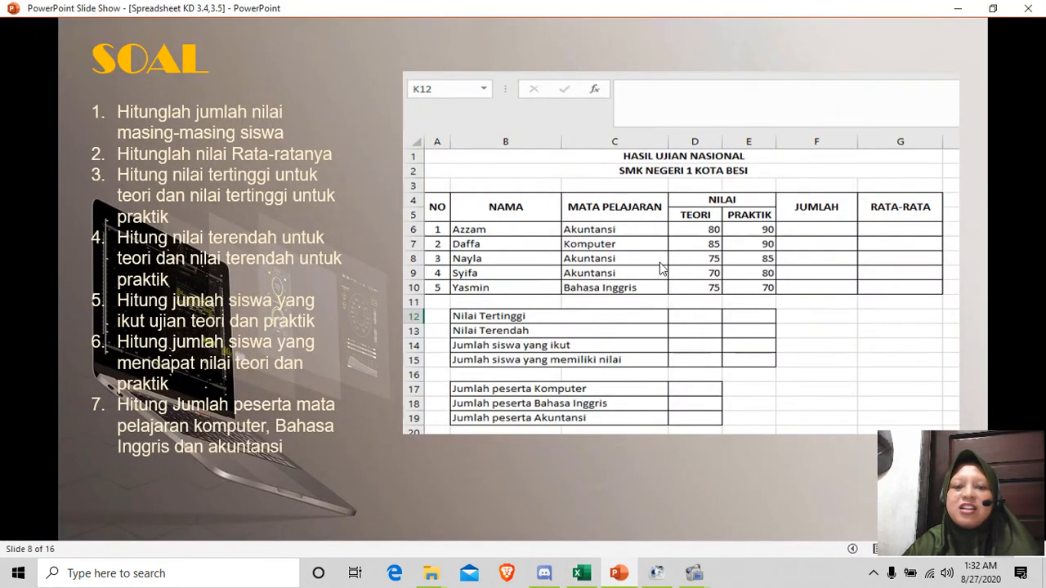